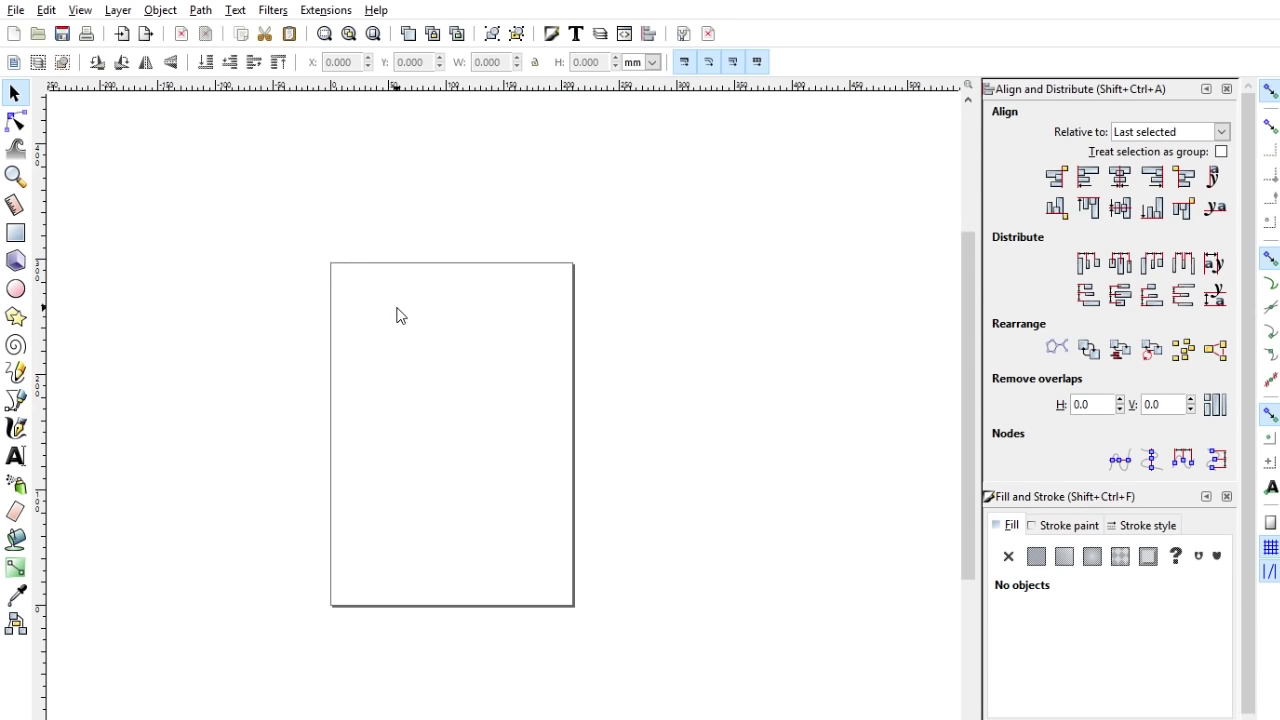
Start a text line near the page's top-left and zoom in on it
{"action": "left_click_drag", "start_coordinate": [386, 299], "coordinate": [420, 326]}
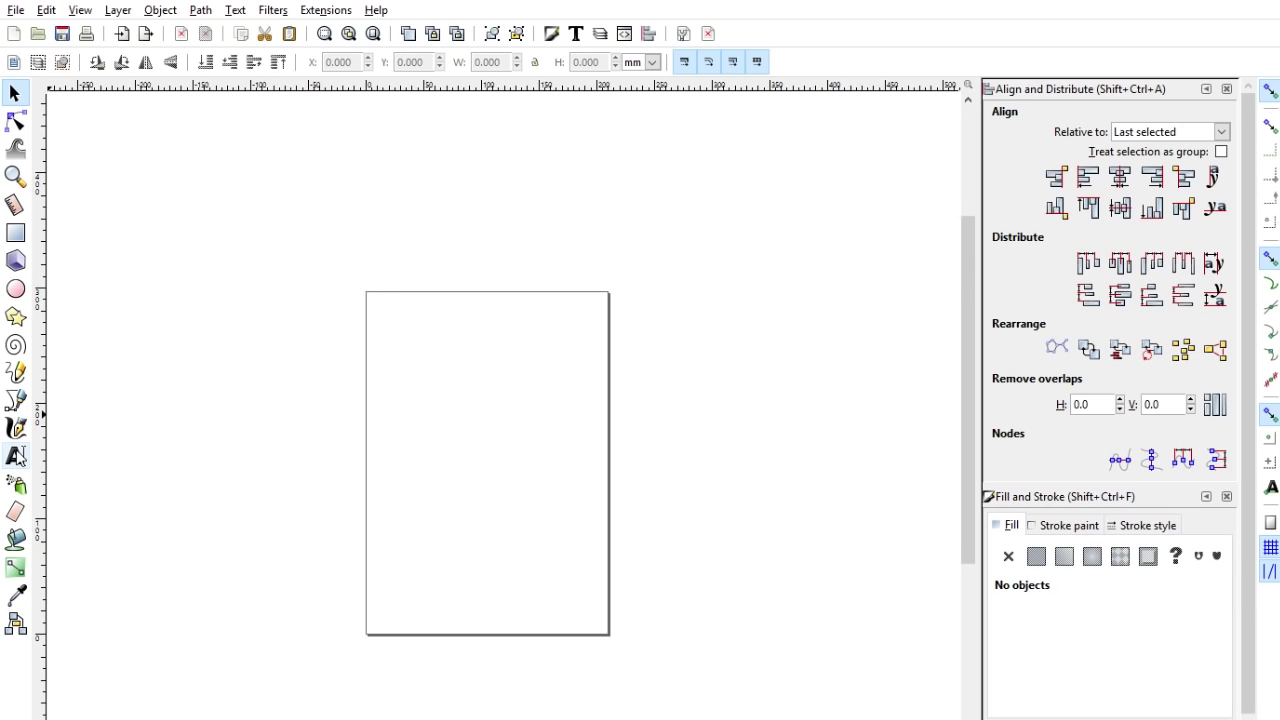
{"action": "left_click", "coordinate": [17, 456]}
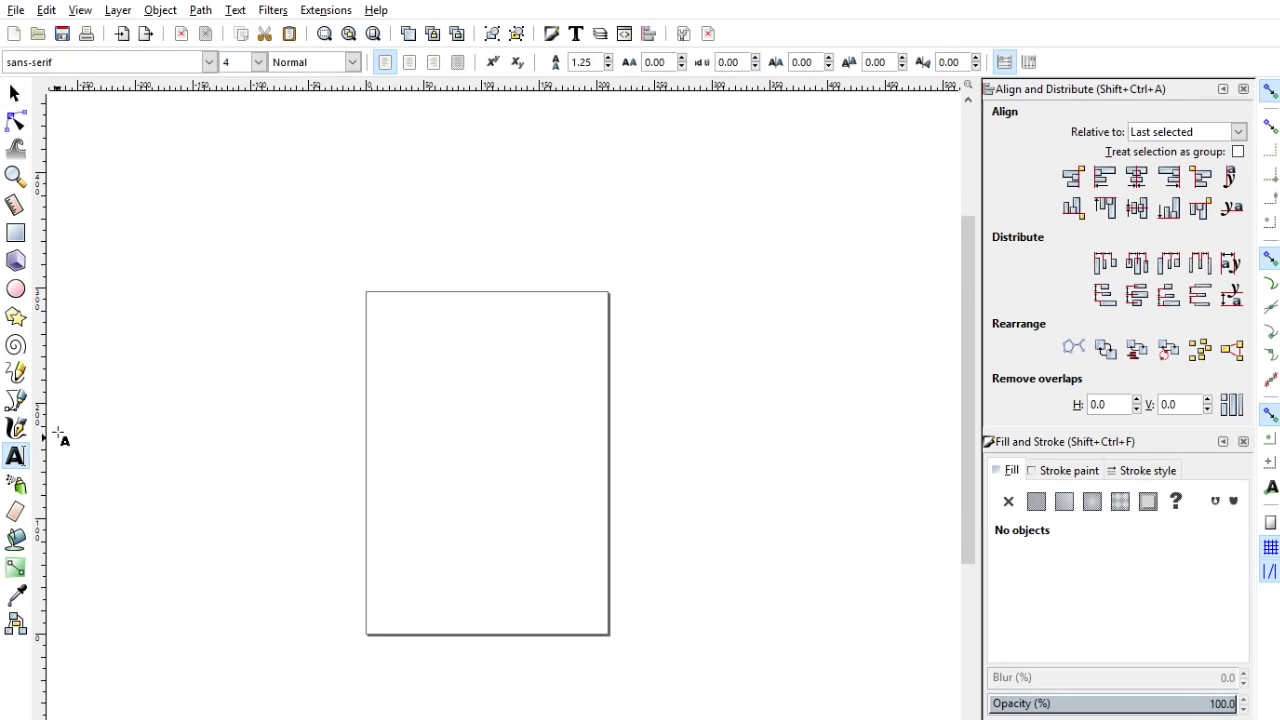
{"action": "left_click", "coordinate": [386, 322]}
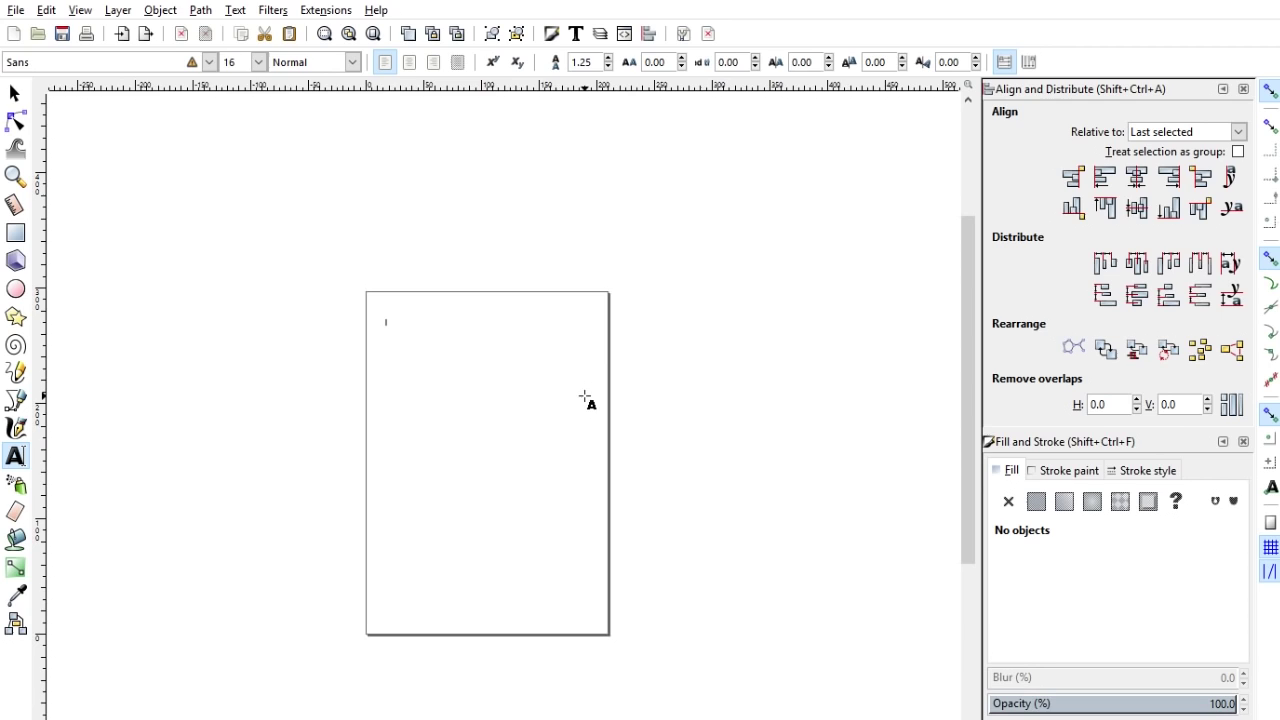
{"action": "type", "text": "Hello"}
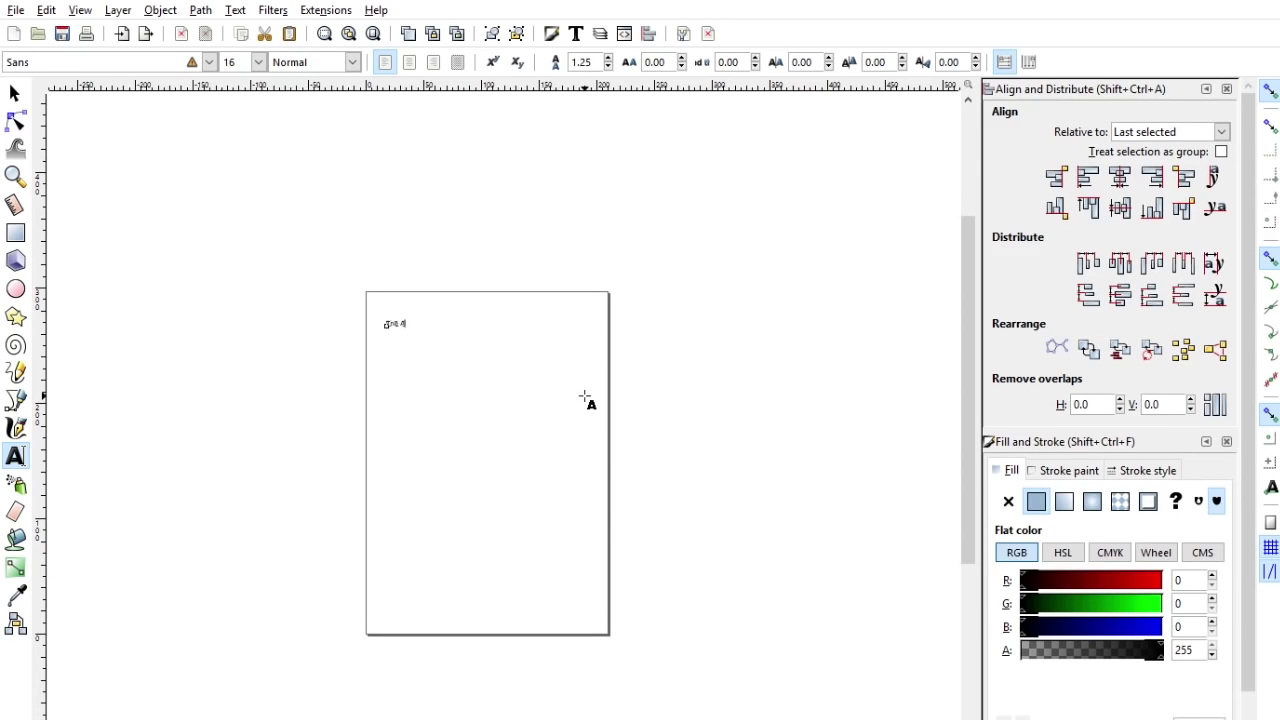
{"action": "key", "text": "Escape"}
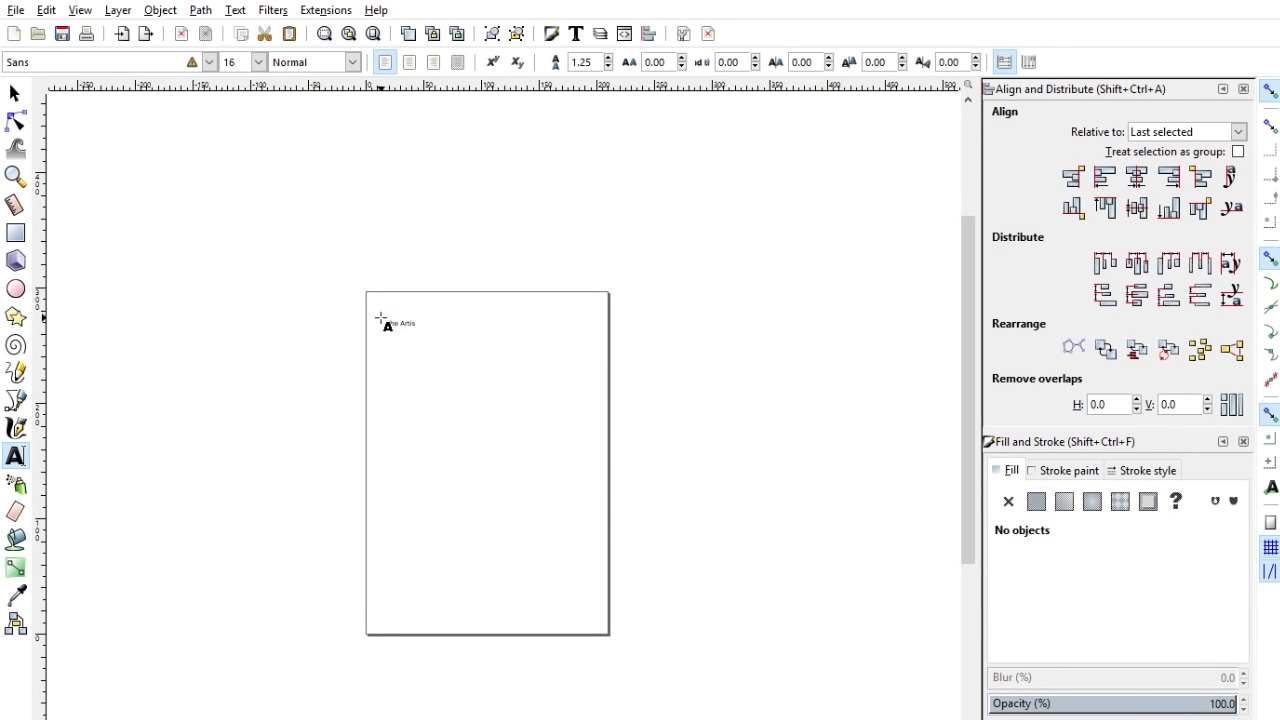
{"action": "key", "text": "F3"}
{"action": "left_click", "coordinate": [428, 337]}
{"action": "left_click", "coordinate": [427, 338]}
{"action": "left_click", "coordinate": [343, 408]}
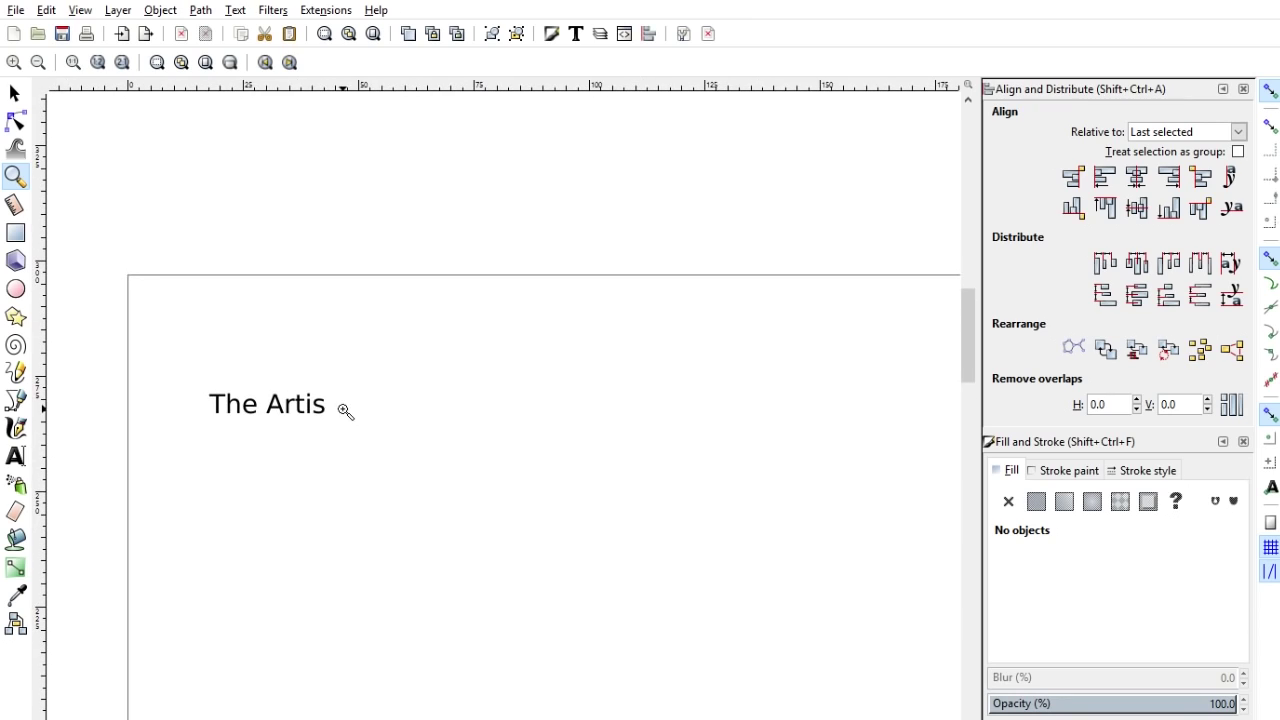
Finish typing 'The Artist Formerly Known As', correcting the mistyped K
{"action": "key", "text": "t"}
{"action": "left_click", "coordinate": [305, 403]}
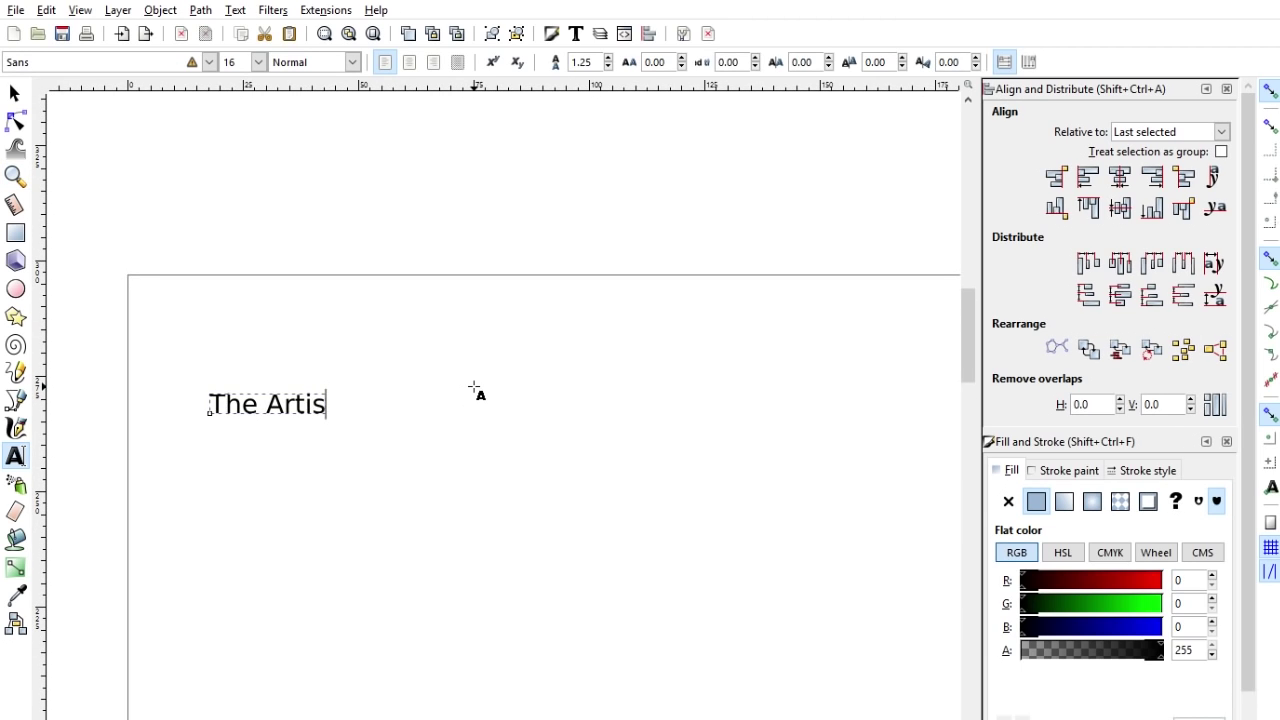
{"action": "type", "text": "t Formerly KNow"}
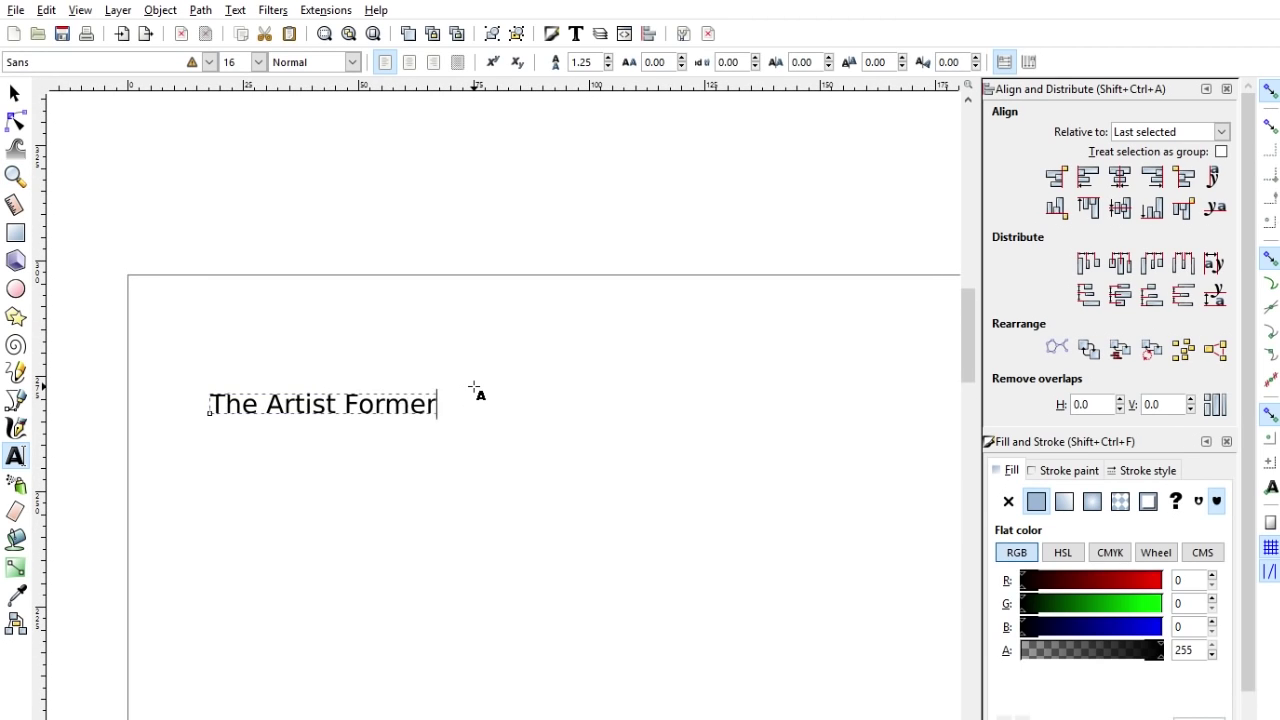
{"action": "key", "text": "BackSpace"}
{"action": "key", "text": "BackSpace"}
{"action": "key", "text": "BackSpace"}
{"action": "type", "text": "nown As"}
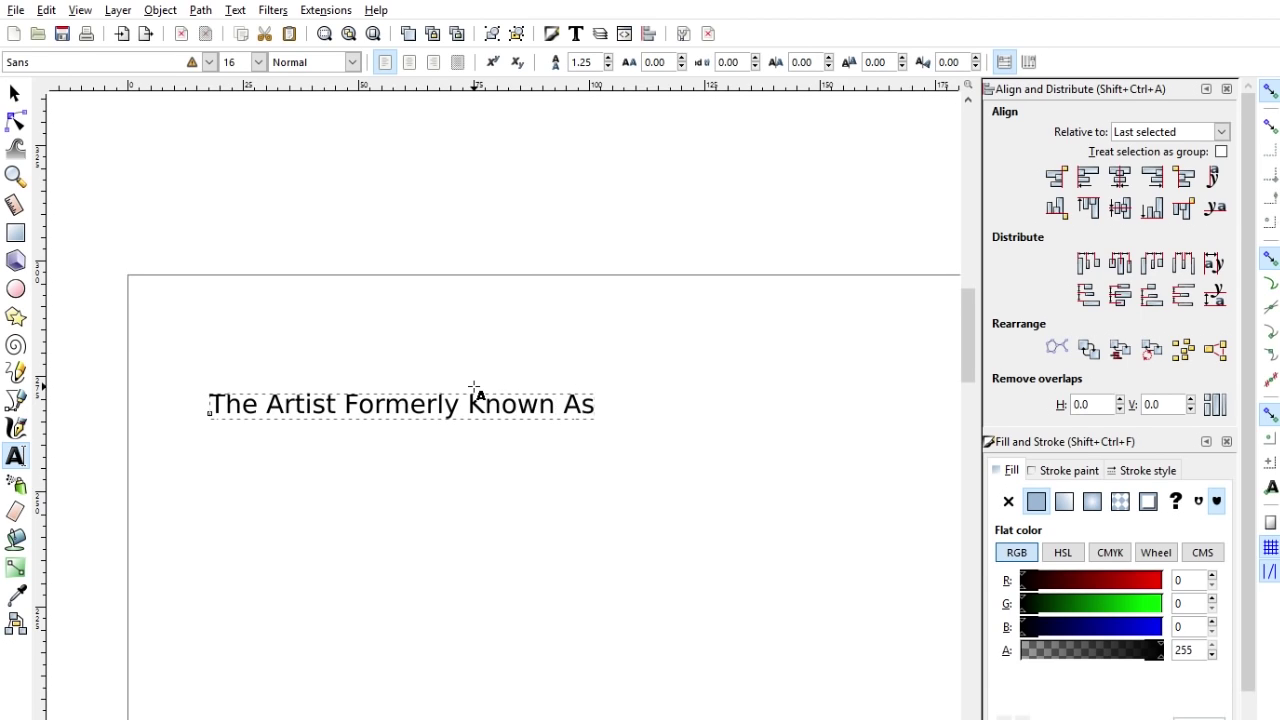
Set the heading text in the Marcellus SC font
{"action": "scroll", "coordinate": [474, 387], "scroll_direction": "down", "scroll_amount": 1}
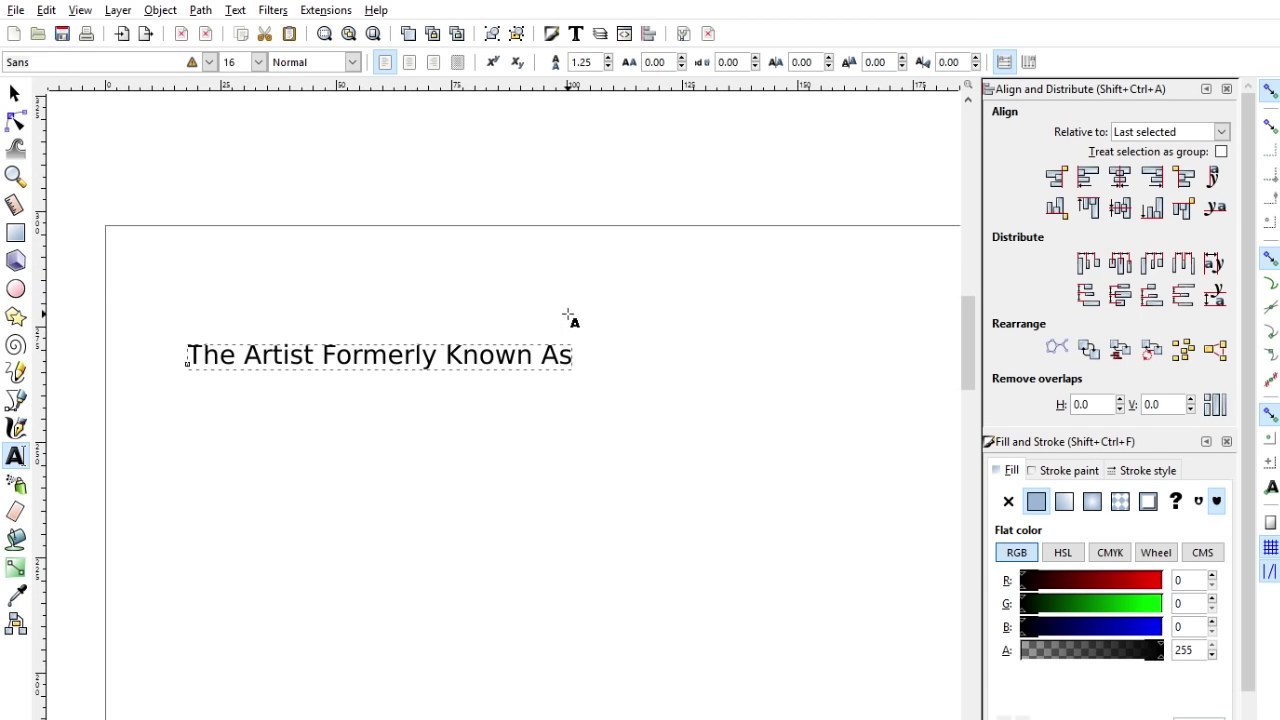
{"action": "triple_click", "coordinate": [531, 360]}
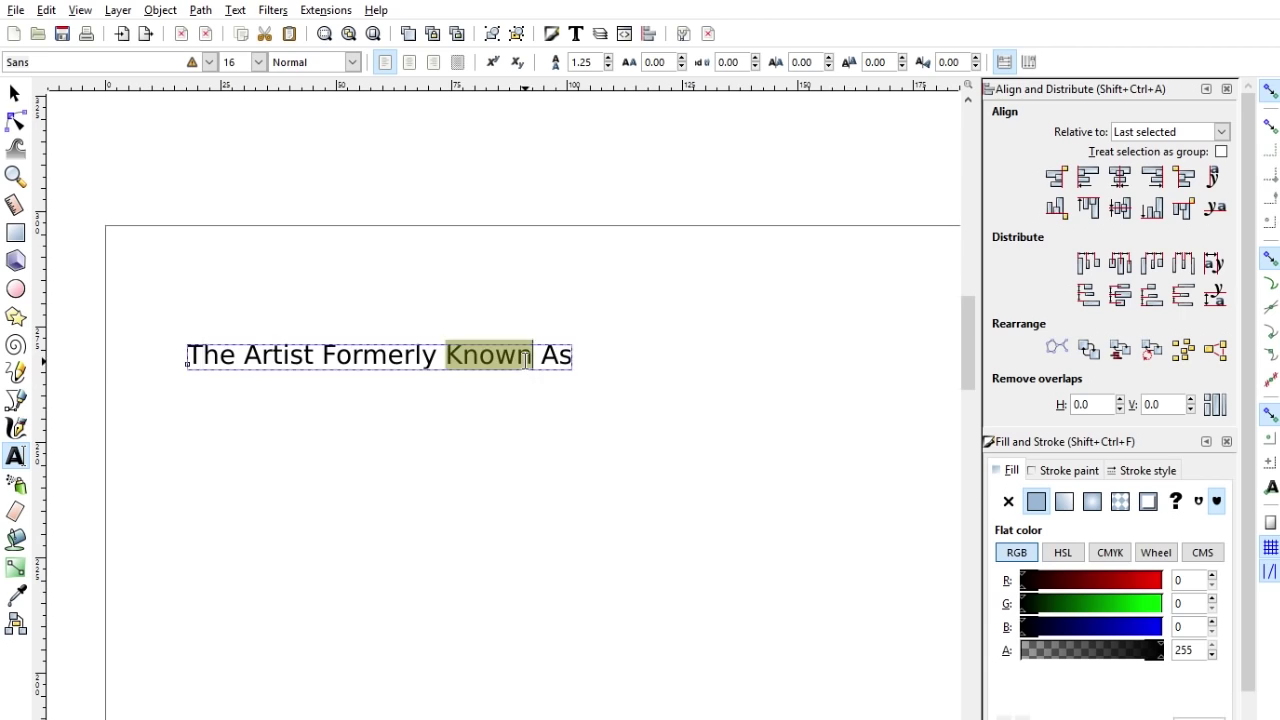
{"action": "left_click", "coordinate": [209, 62]}
{"action": "left_click", "coordinate": [98, 557]}
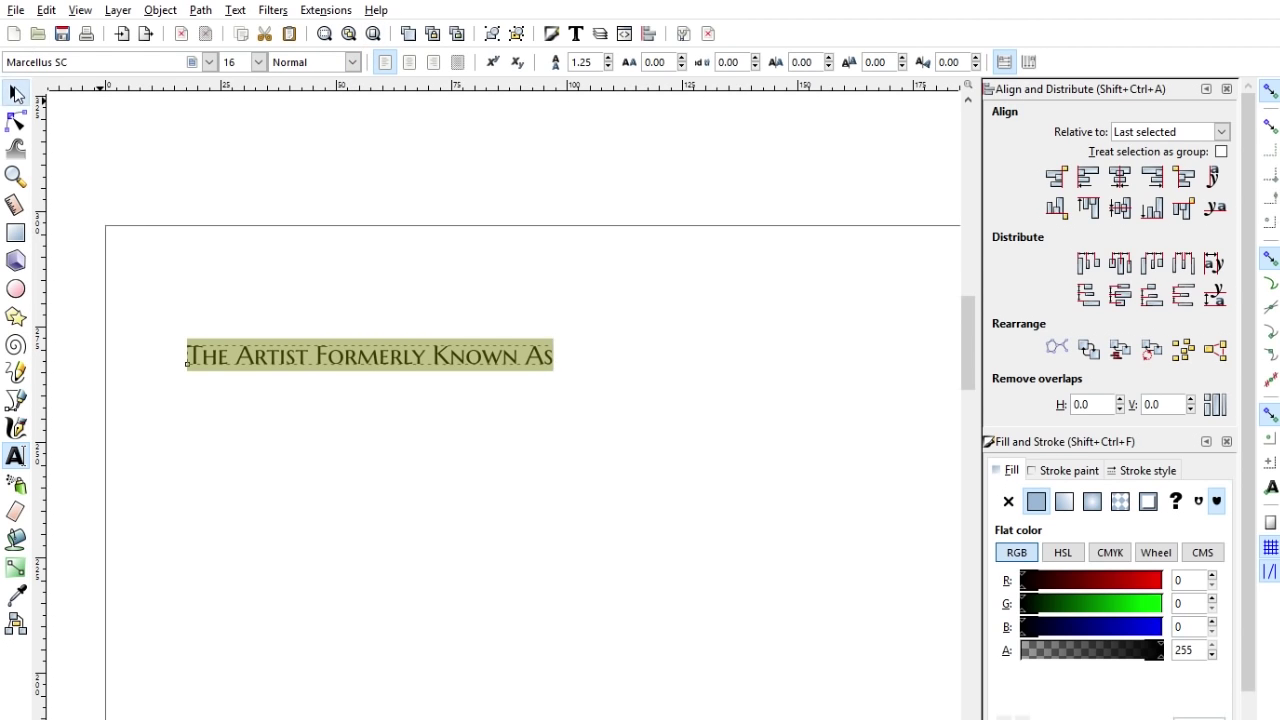
Scale the heading to about 141 mm wide and nudge it slightly up and right
{"action": "left_click", "coordinate": [15, 93]}
{"action": "left_click", "coordinate": [576, 391]}
{"action": "left_click", "coordinate": [561, 372]}
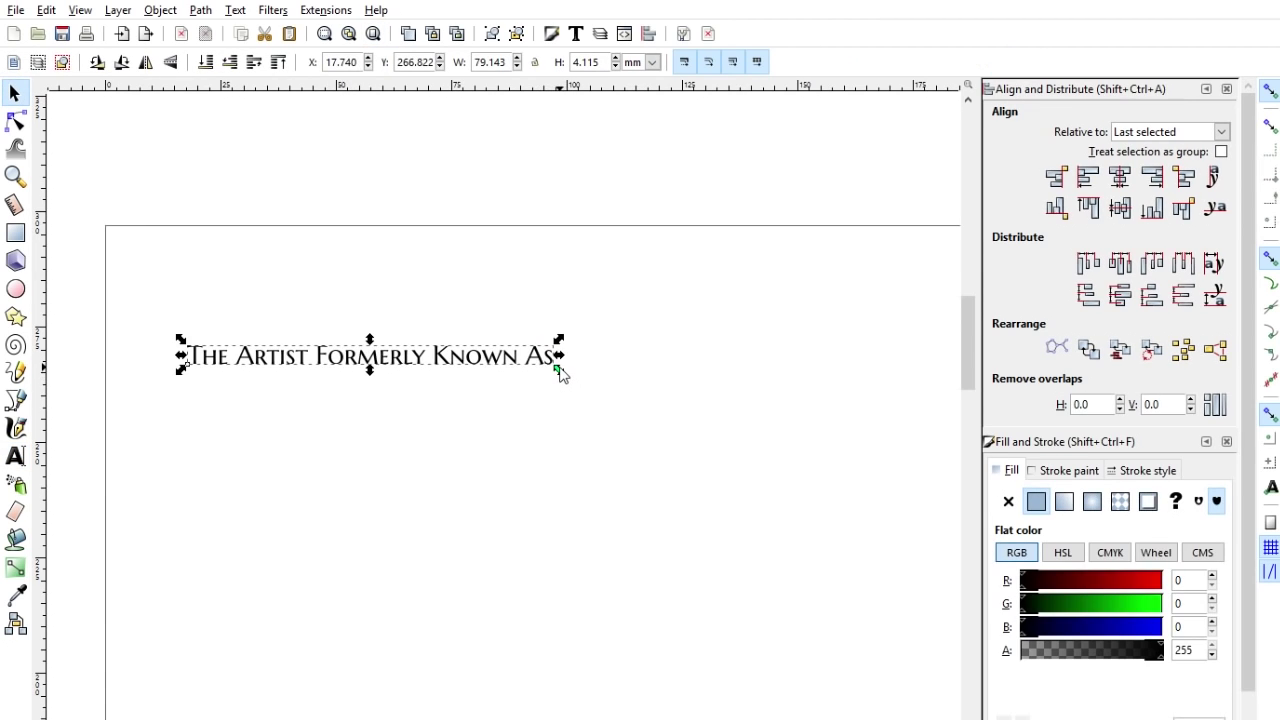
{"action": "left_click_drag", "start_coordinate": [561, 372], "coordinate": [695, 471]}
{"action": "left_click", "coordinate": [695, 471]}
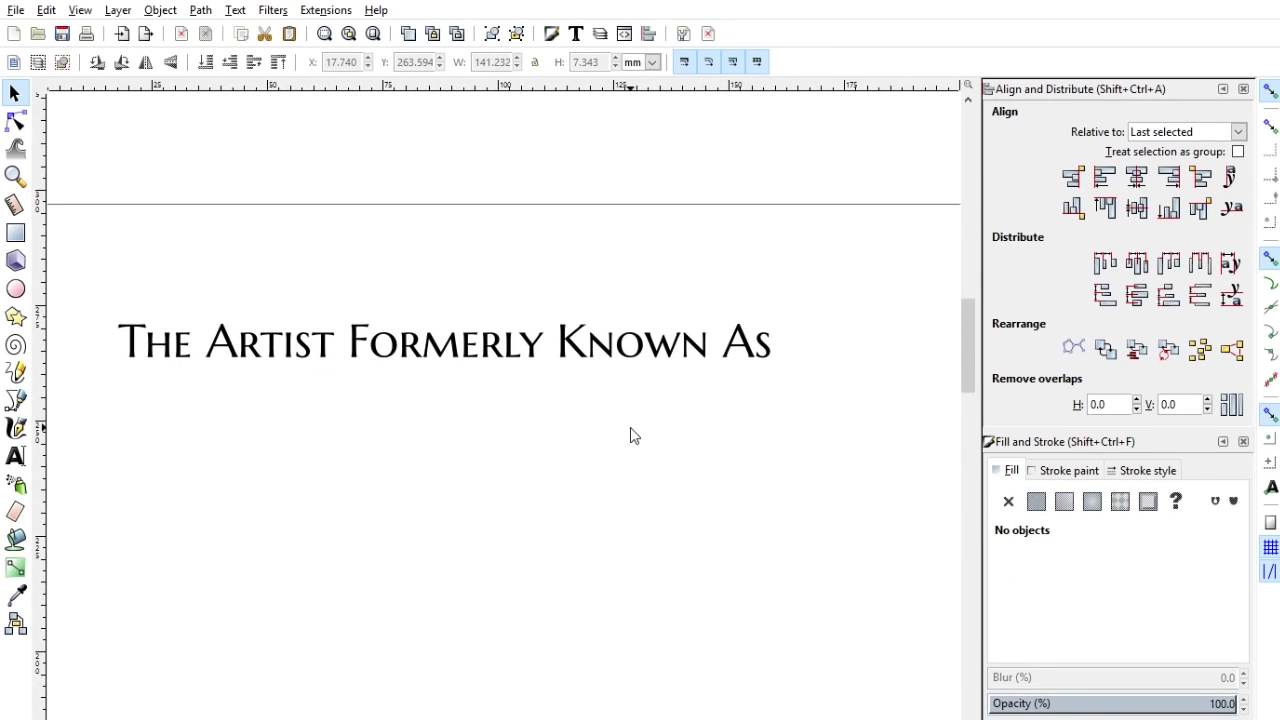
{"action": "left_click", "coordinate": [674, 360]}
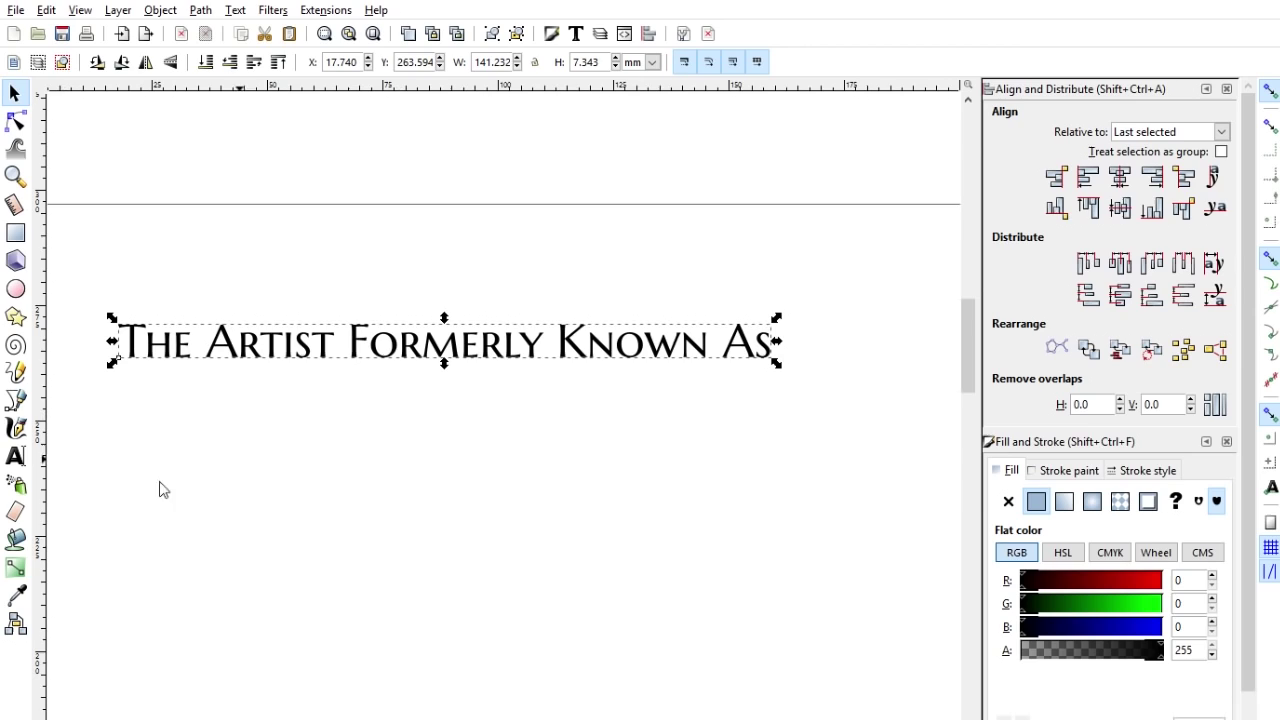
{"action": "left_click", "coordinate": [863, 520]}
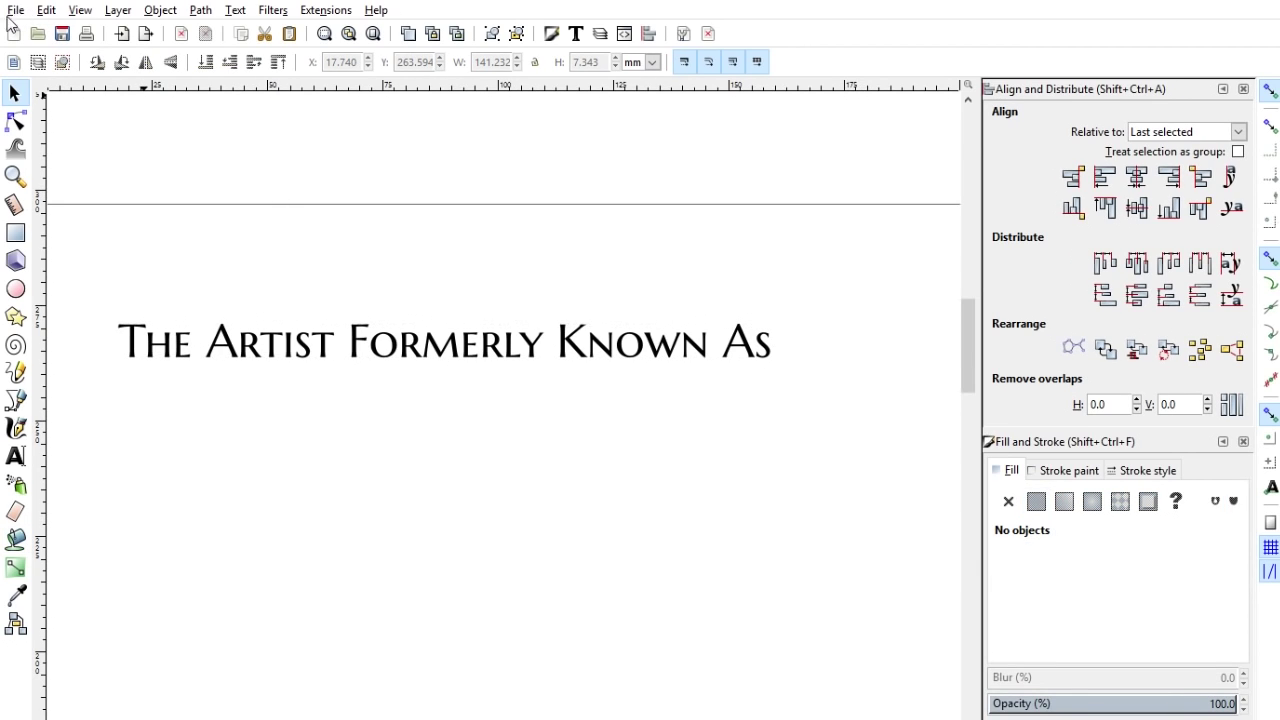
{"action": "mouse_move", "coordinate": [343, 360]}
{"action": "left_mouse_down"}
{"action": "mouse_move", "coordinate": [371, 378]}
{"action": "mouse_move", "coordinate": [351, 368]}
{"action": "mouse_move", "coordinate": [343, 336]}
{"action": "left_mouse_up"}
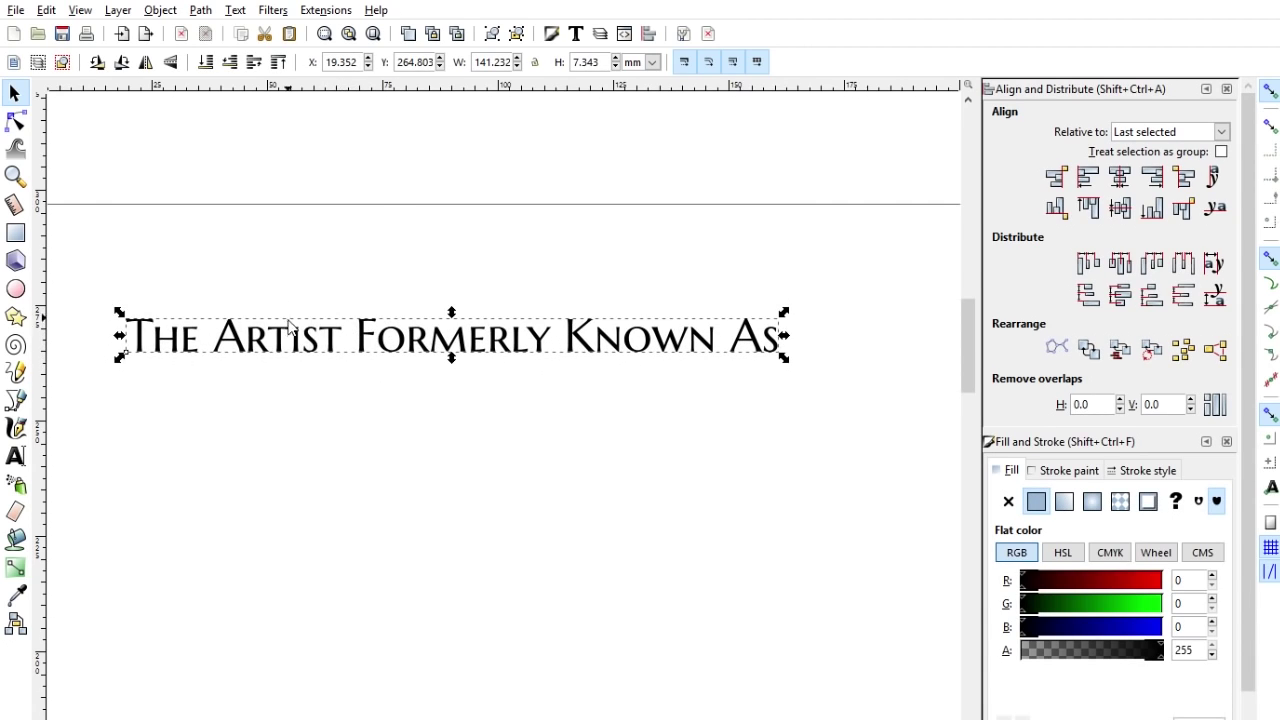
Zoom the Make The Cut mat view to 70% and switch the 12 x 12 mat to Portrait
{"action": "left_click", "coordinate": [422, 245]}
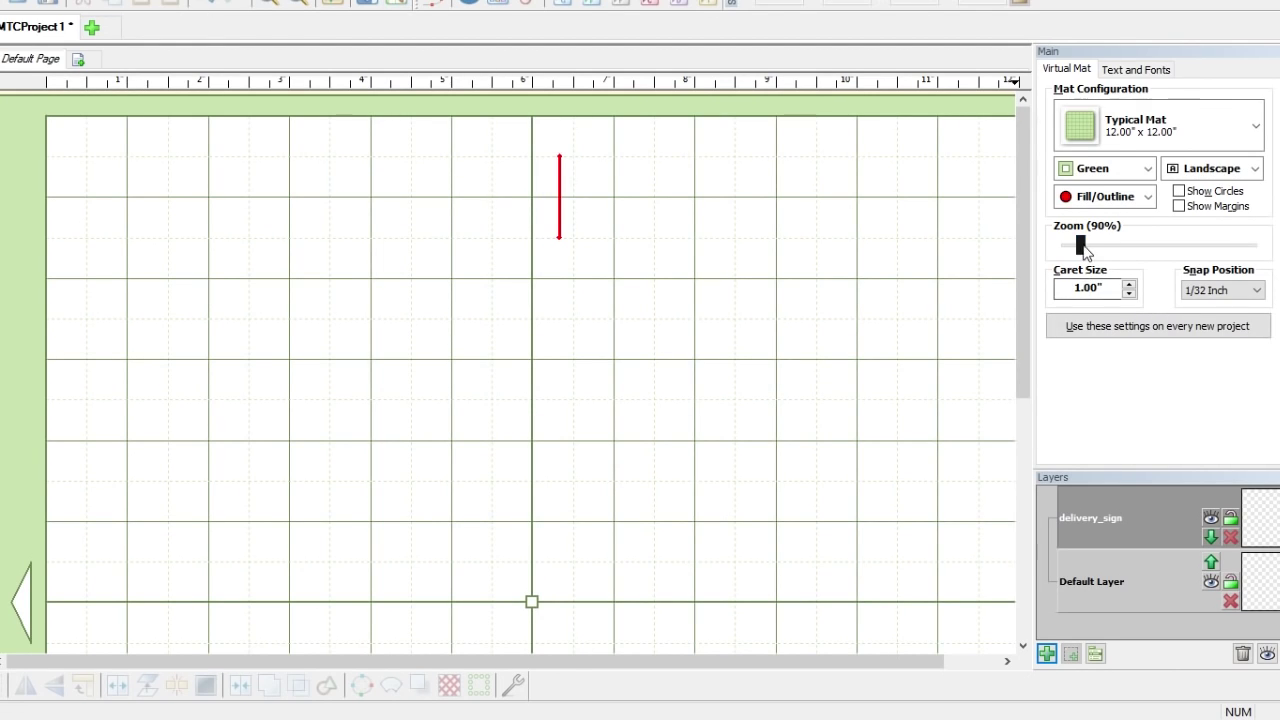
{"action": "left_click_drag", "start_coordinate": [1080, 245], "coordinate": [1078, 250]}
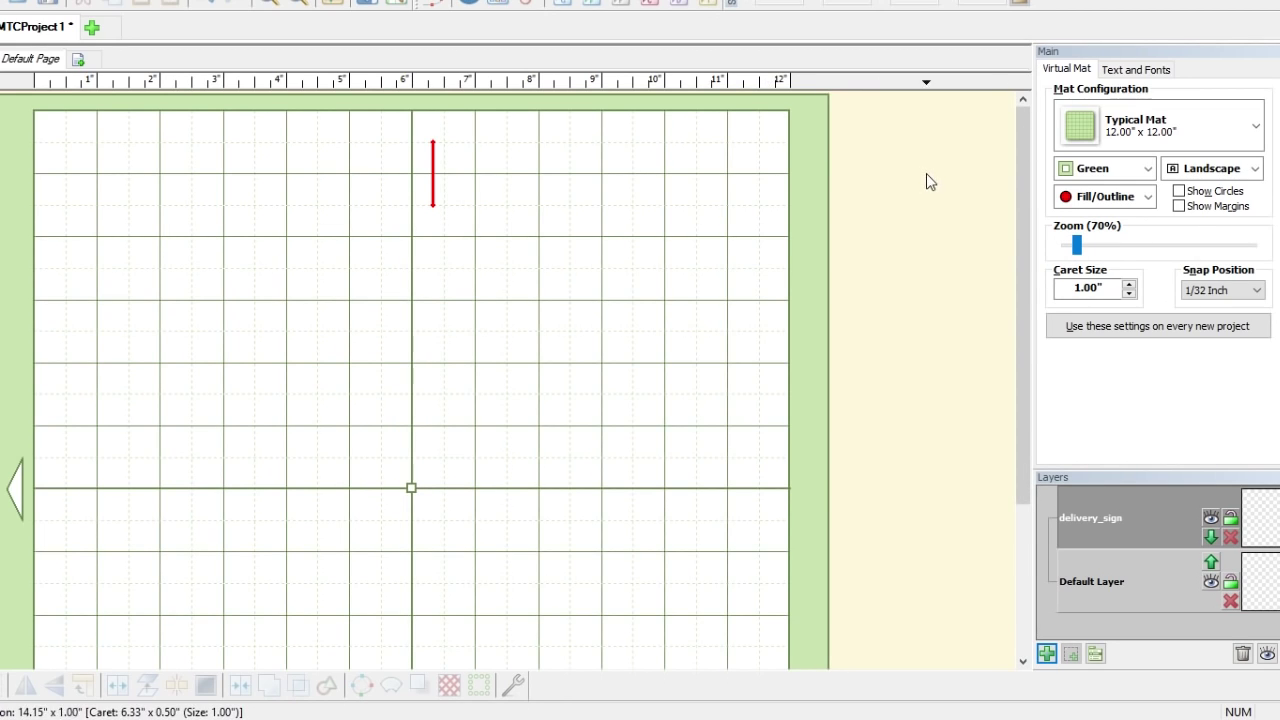
{"action": "left_click", "coordinate": [1255, 172]}
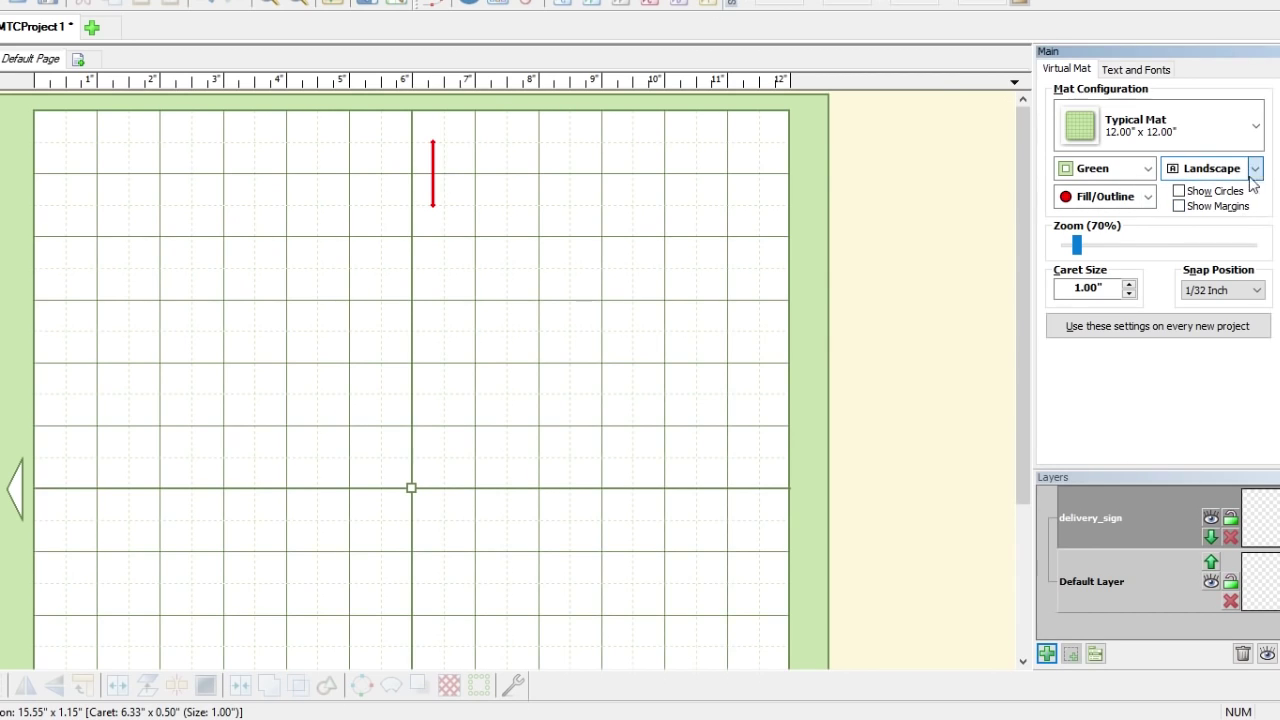
{"action": "left_click", "coordinate": [1215, 215]}
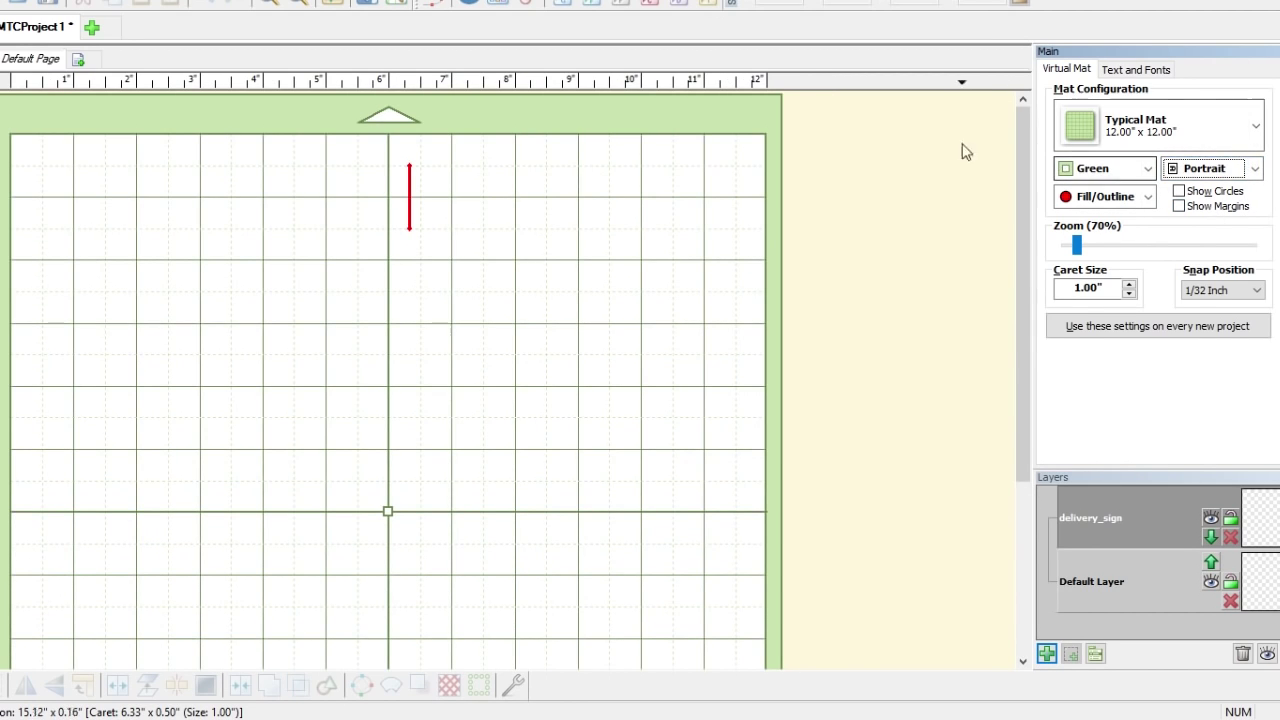
{"action": "left_click", "coordinate": [563, 4]}
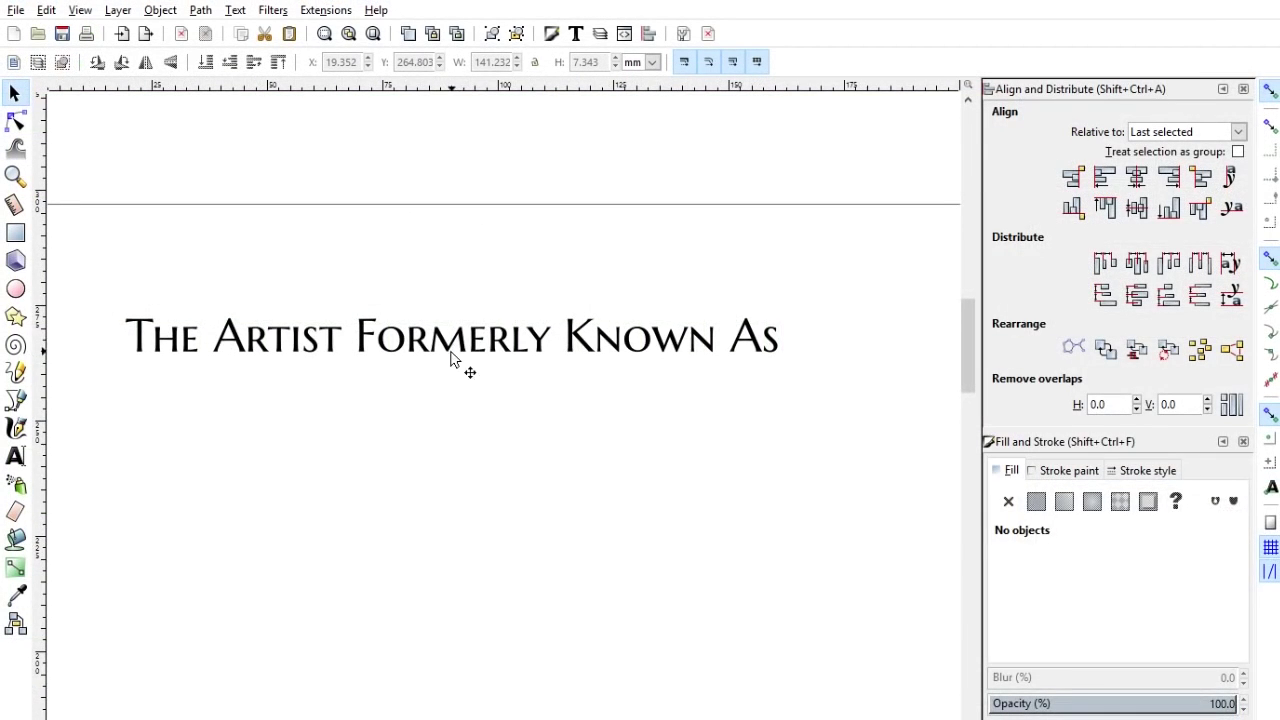
Select the title and inspect its outline nodes with the Node tool
{"action": "left_click", "coordinate": [451, 360]}
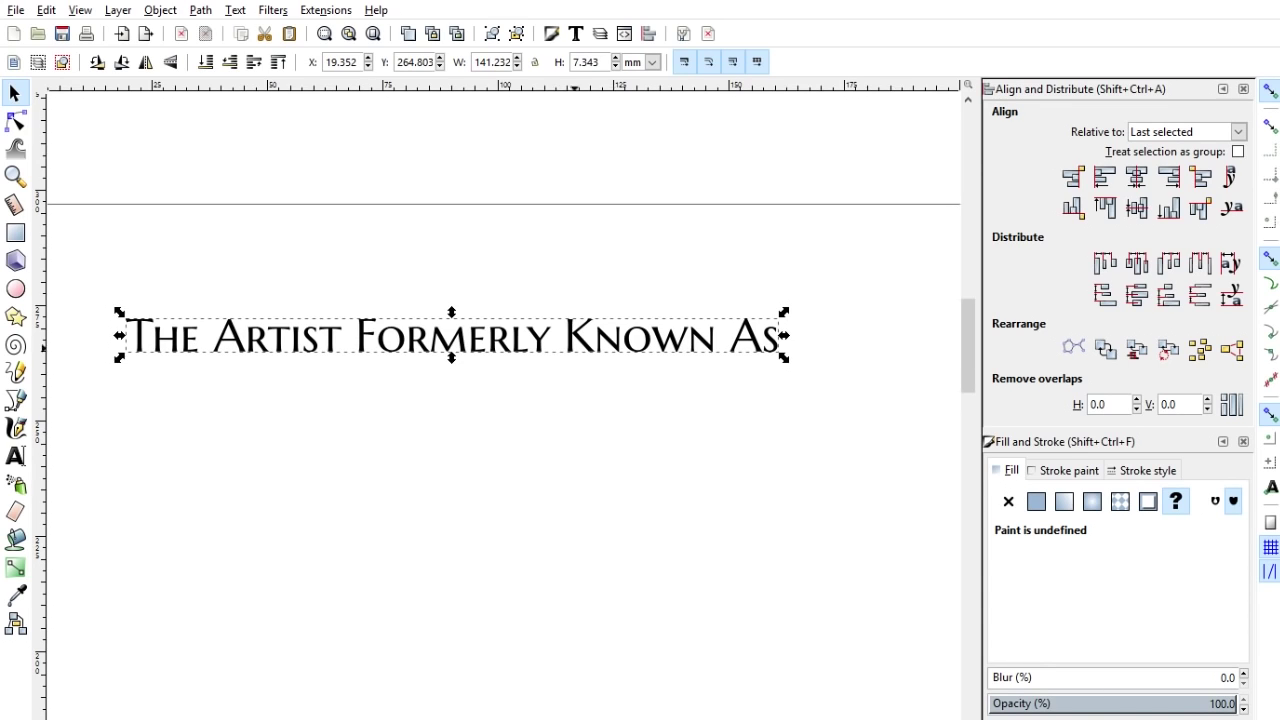
{"action": "left_click", "coordinate": [400, 366]}
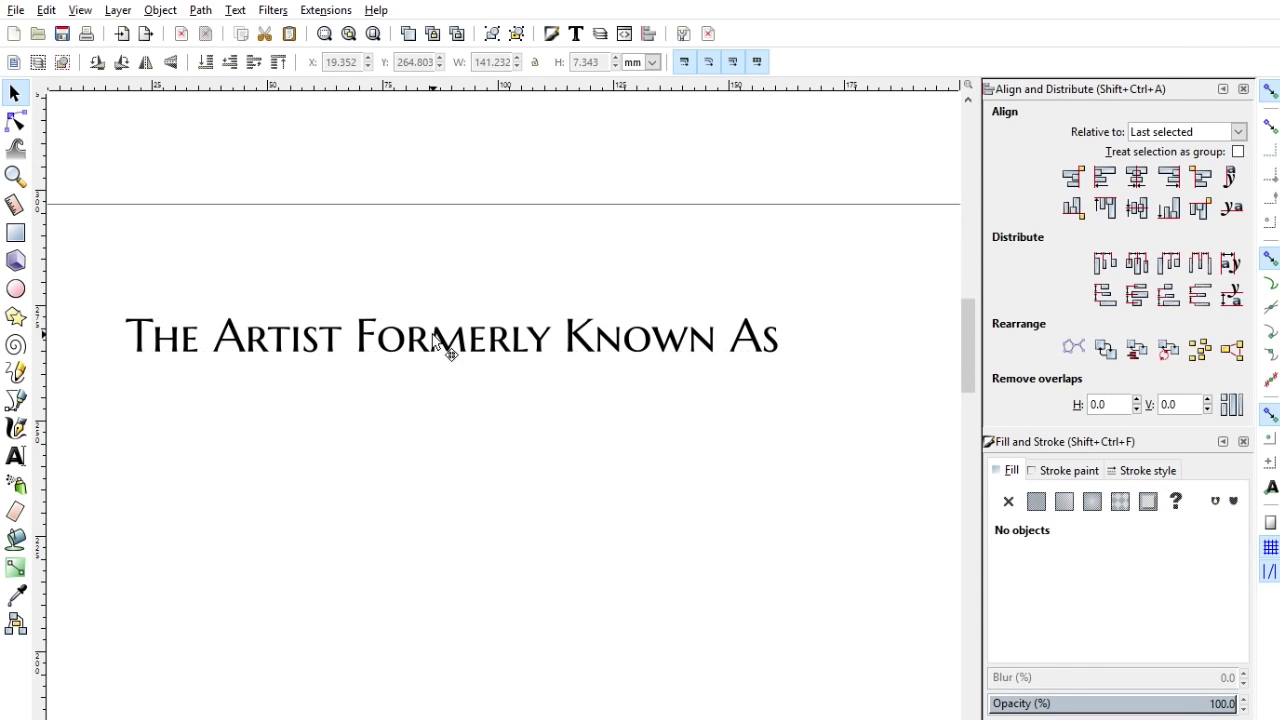
{"action": "left_click", "coordinate": [505, 352]}
{"action": "key", "text": "n"}
{"action": "left_click", "coordinate": [640, 473]}
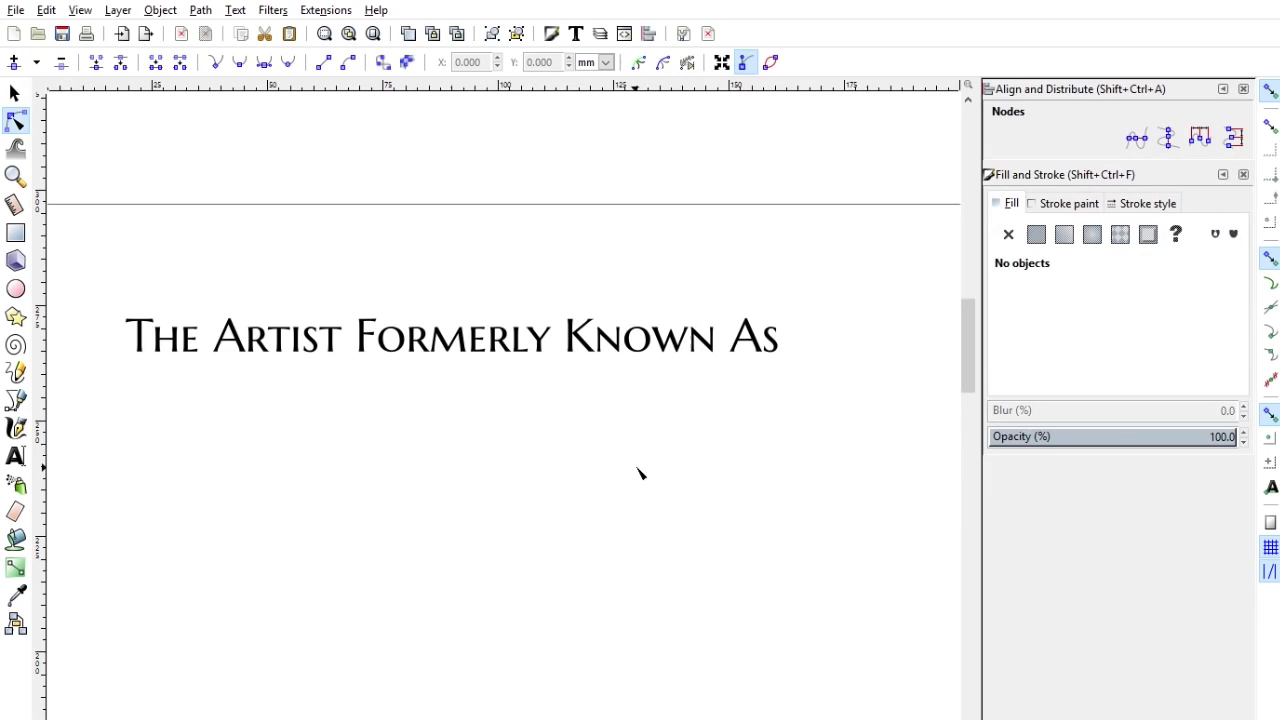
{"action": "left_click", "coordinate": [607, 338]}
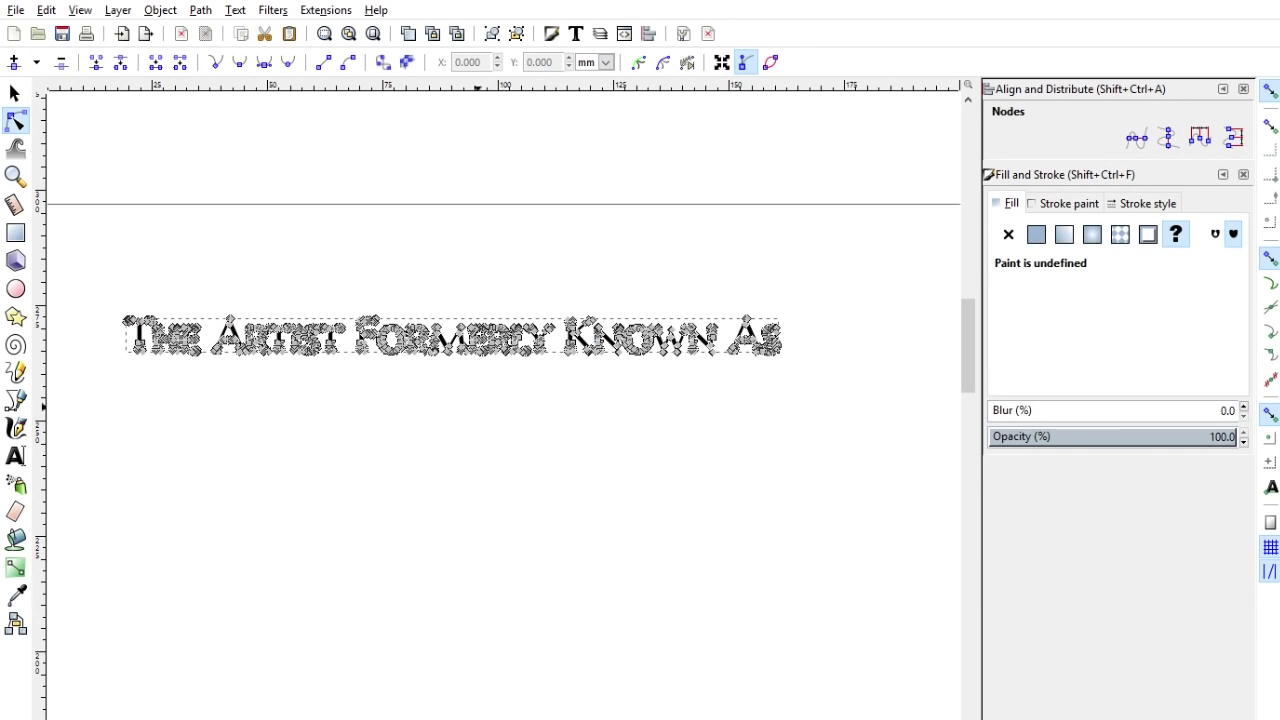
Zoom in on the title lettering to check its nodes, then zoom out to see it whole
{"action": "left_click", "coordinate": [389, 294]}
{"action": "key", "text": "z"}
{"action": "left_click", "coordinate": [389, 291]}
{"action": "left_click", "coordinate": [389, 291]}
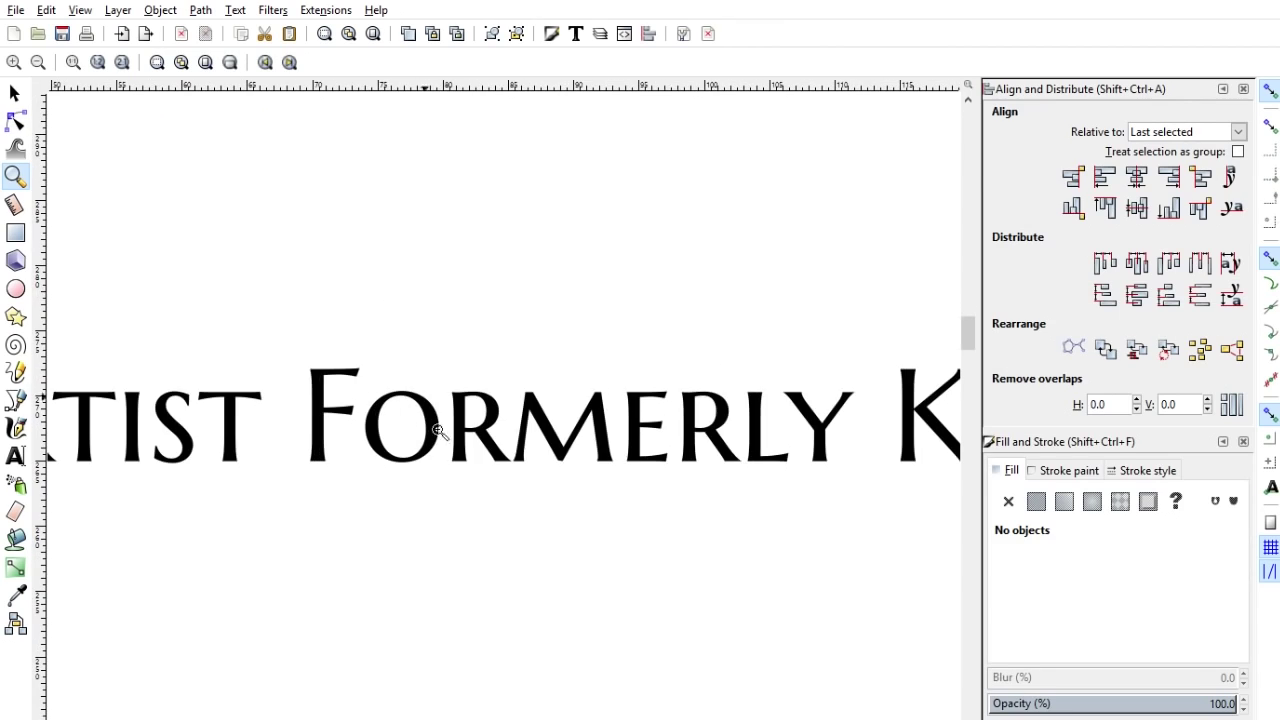
{"action": "key", "text": "s"}
{"action": "left_click", "coordinate": [435, 445]}
{"action": "key", "text": "n"}
{"action": "left_click", "coordinate": [441, 343]}
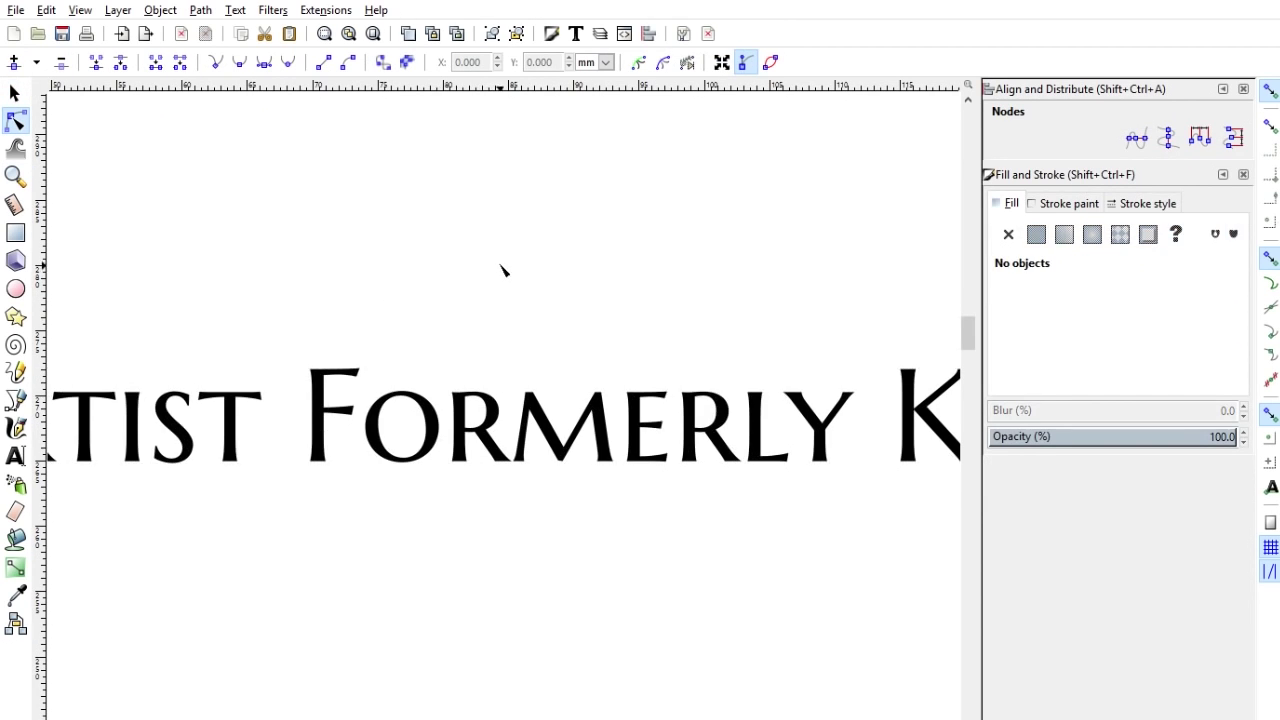
{"action": "key", "text": "z"}
{"action": "left_click", "coordinate": [506, 270], "text": "shift"}
{"action": "left_click", "coordinate": [506, 270], "text": "shift"}
{"action": "left_click", "coordinate": [506, 270], "text": "shift"}
{"action": "scroll", "coordinate": [631, 219], "scroll_direction": "right", "scroll_amount": 1}
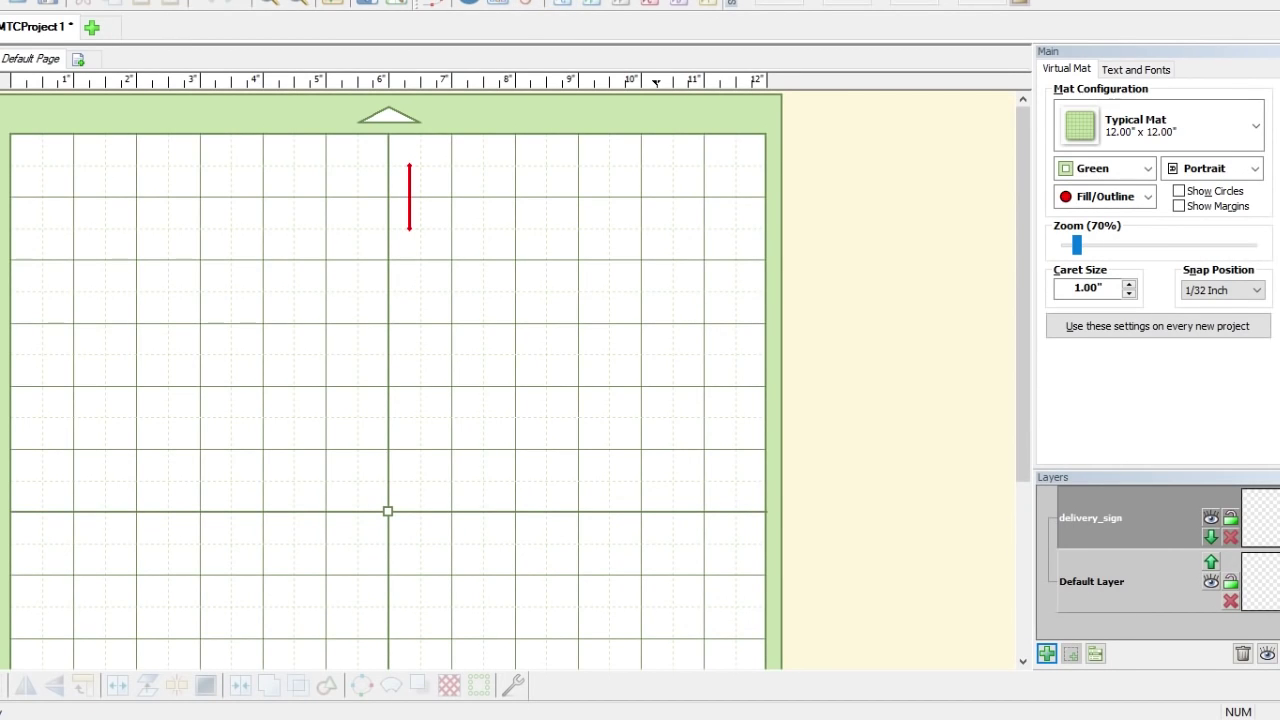
Paste the title onto a prints layer, place it at the mat's top-left, about 9.65 inches wide
{"action": "key", "text": "ctrl+v"}
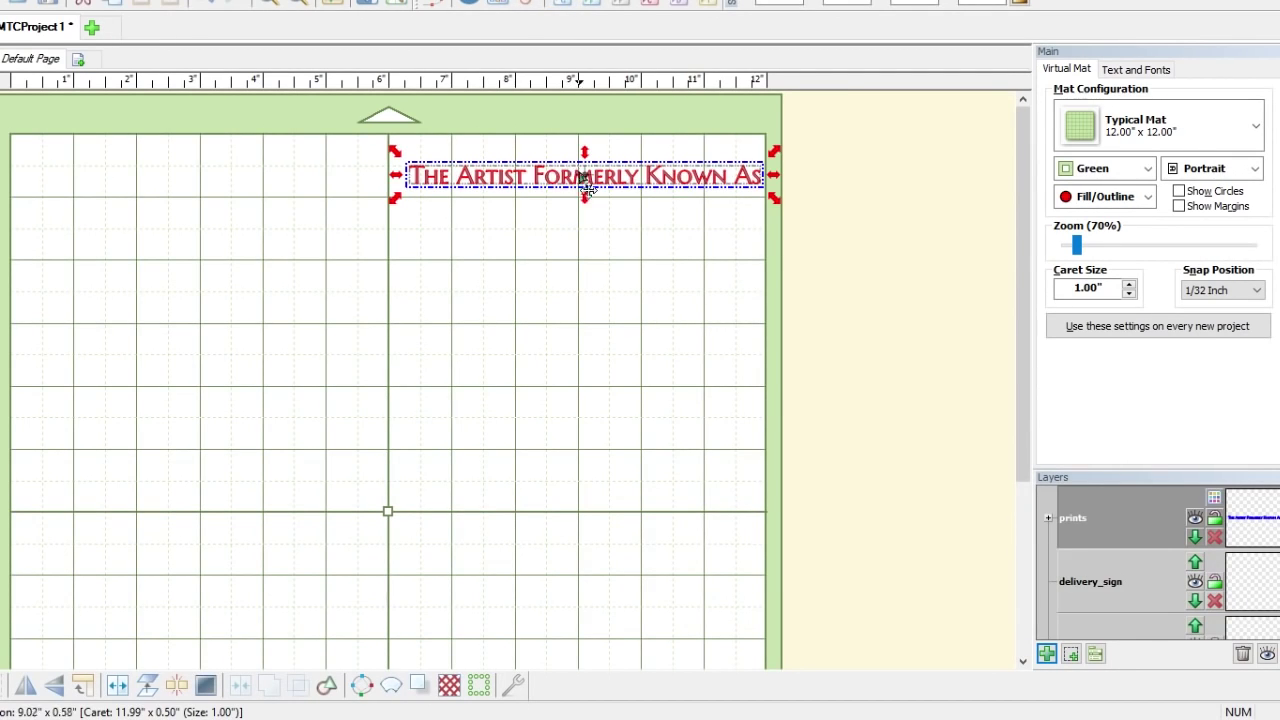
{"action": "left_click_drag", "start_coordinate": [585, 180], "coordinate": [240, 192]}
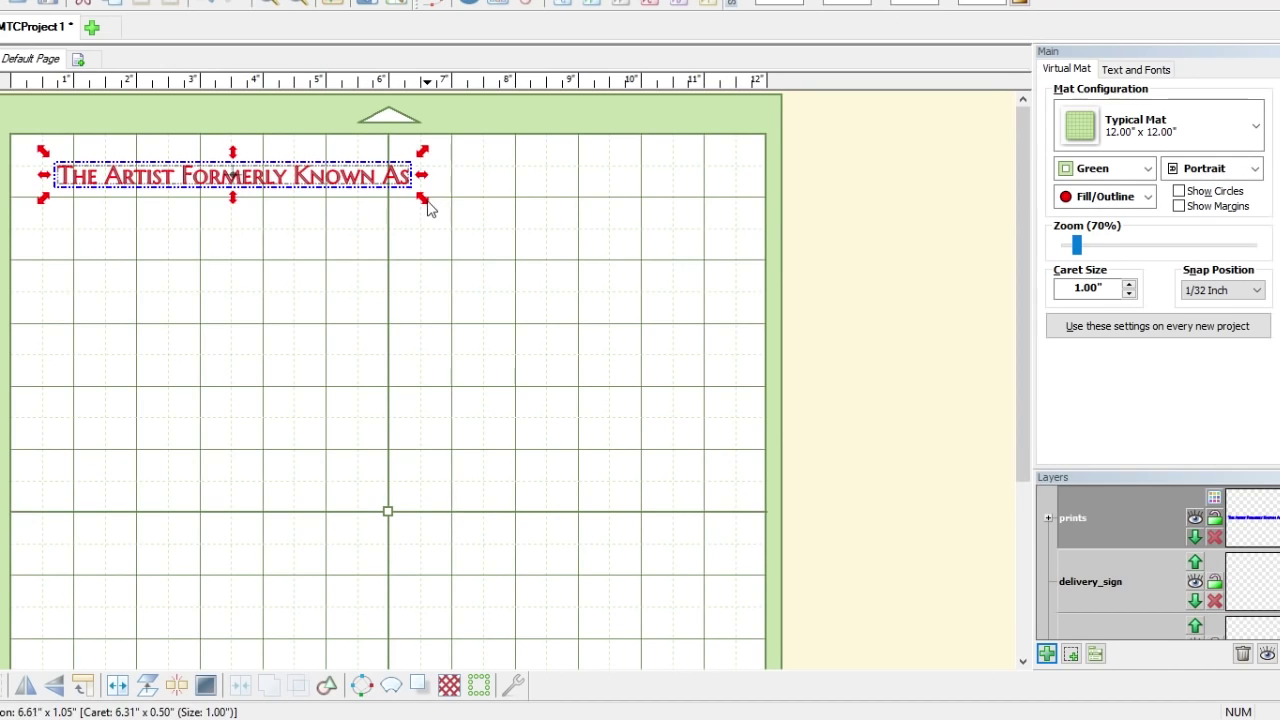
{"action": "left_click_drag", "start_coordinate": [429, 206], "coordinate": [674, 334]}
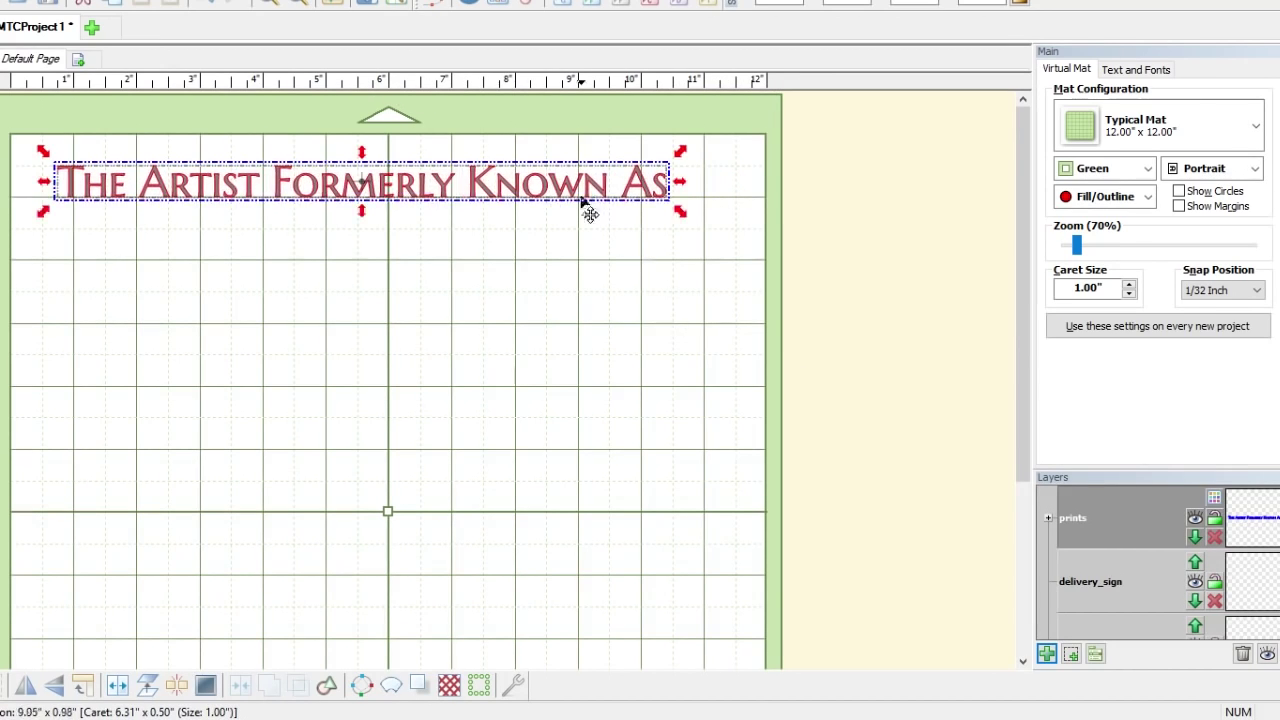
{"action": "mouse_move", "coordinate": [586, 206]}
{"action": "left_mouse_down"}
{"action": "mouse_move", "coordinate": [549, 216]}
{"action": "mouse_move", "coordinate": [575, 208]}
{"action": "left_mouse_up"}
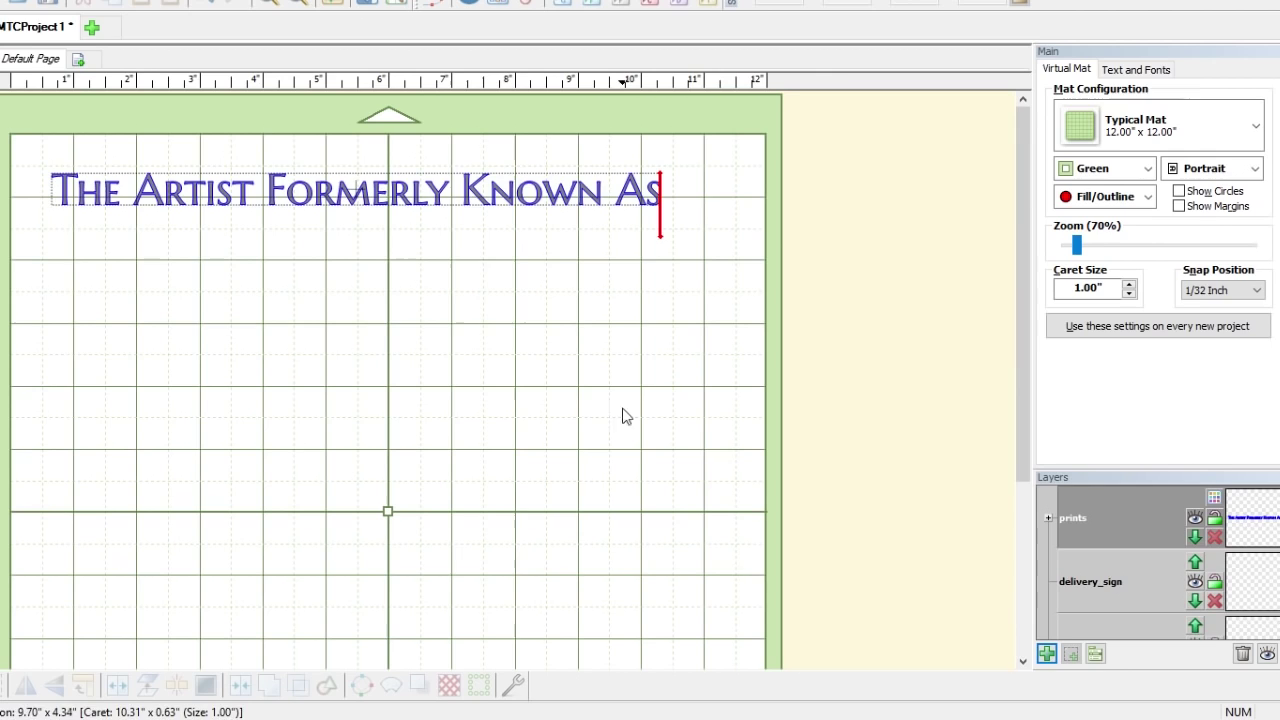
{"action": "left_click_drag", "start_coordinate": [474, 209], "coordinate": [483, 208]}
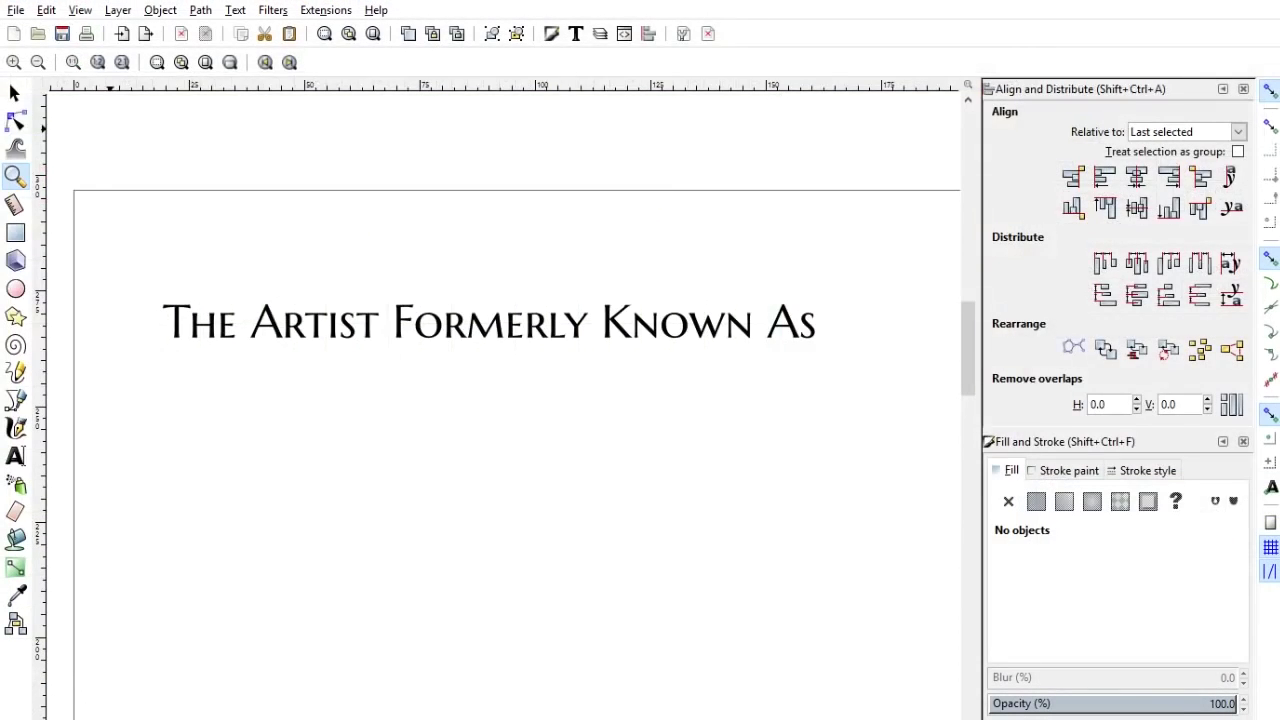
Zoom out to the full page, paste the Prince love symbol and move it below the title
{"action": "left_click", "coordinate": [454, 489]}
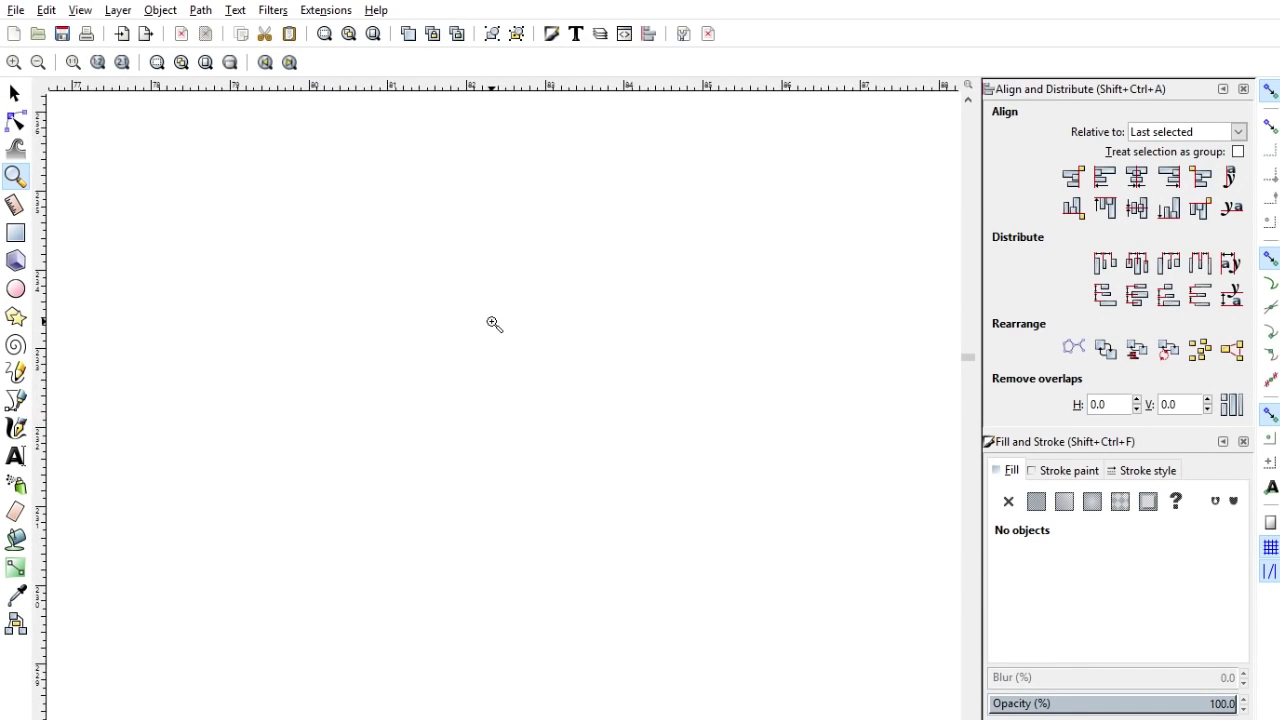
{"action": "key", "text": "minus"}
{"action": "key", "text": "minus"}
{"action": "key", "text": "minus"}
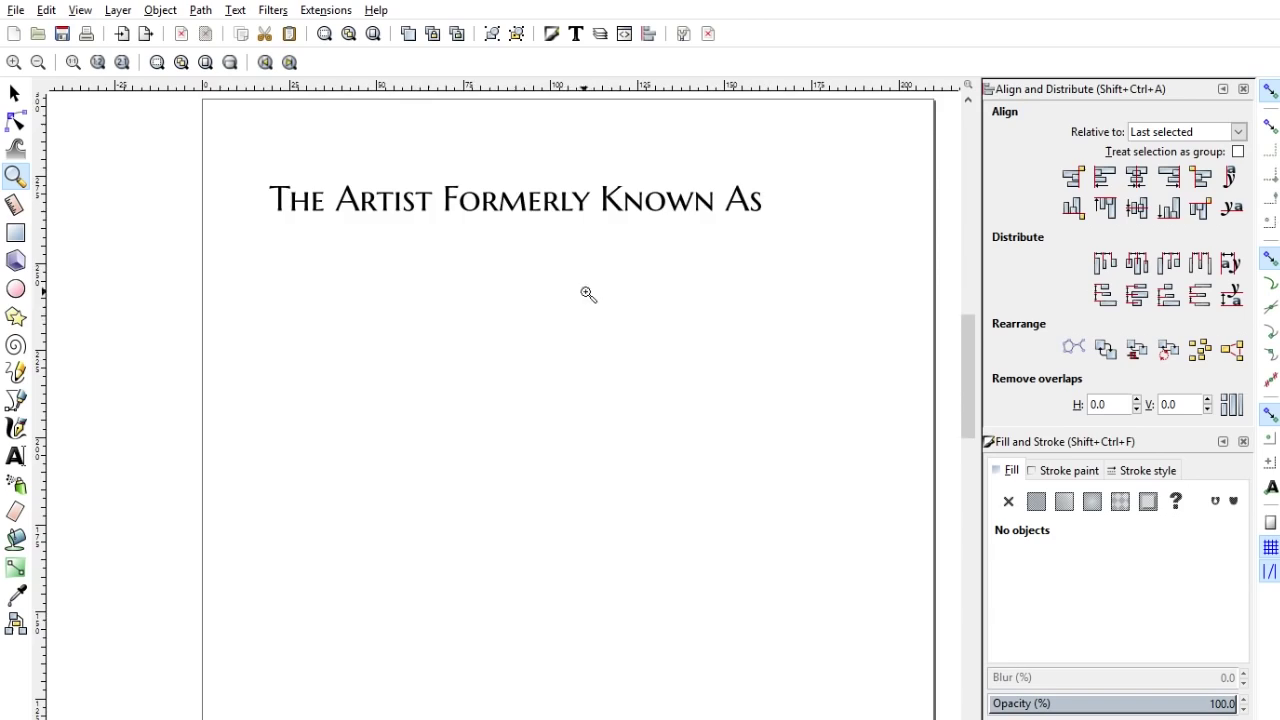
{"action": "key", "text": "s"}
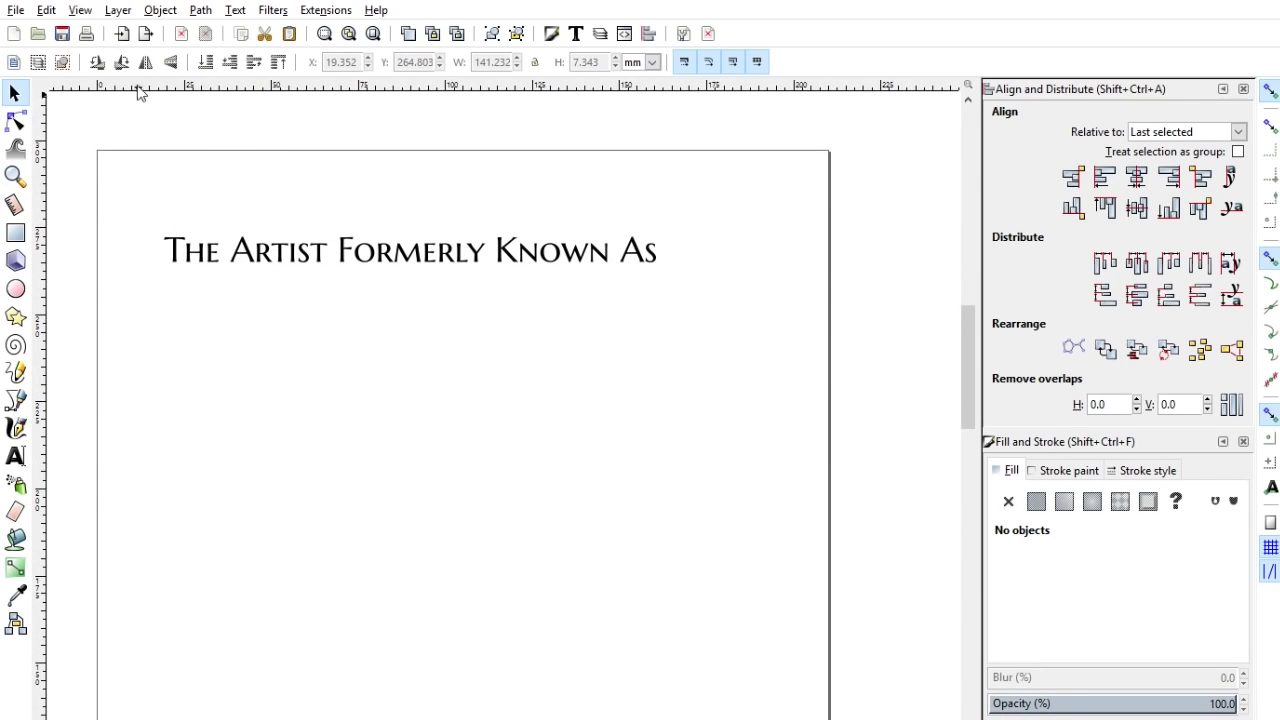
{"action": "left_click", "coordinate": [15, 12]}
{"action": "key", "text": "Escape"}
{"action": "key", "text": "ctrl+v"}
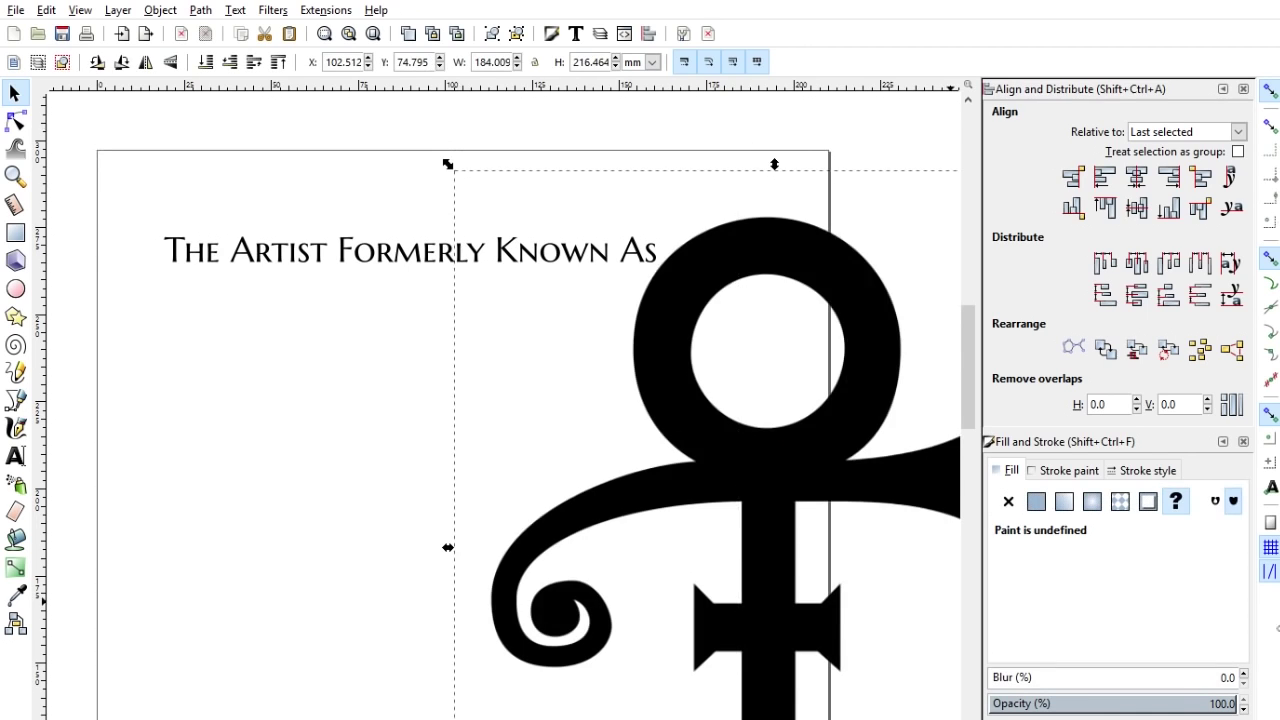
{"action": "left_click_drag", "start_coordinate": [694, 446], "coordinate": [360, 338]}
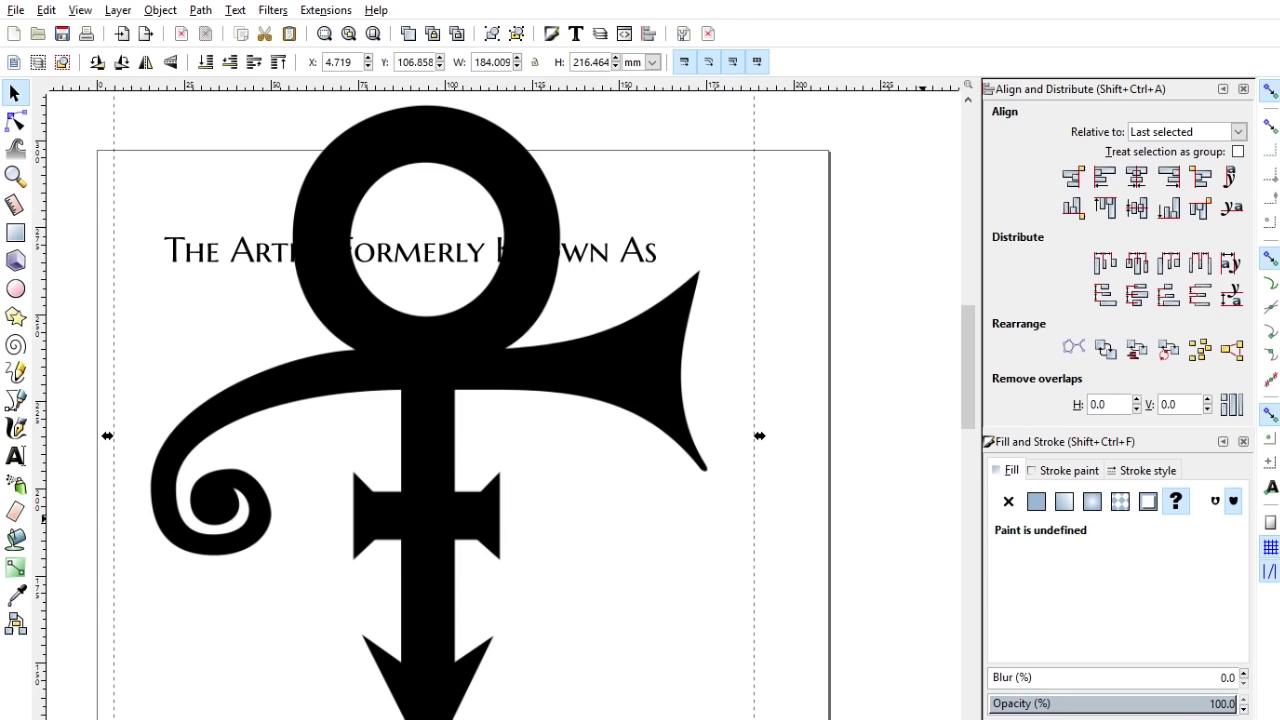
{"action": "key", "text": "Escape"}
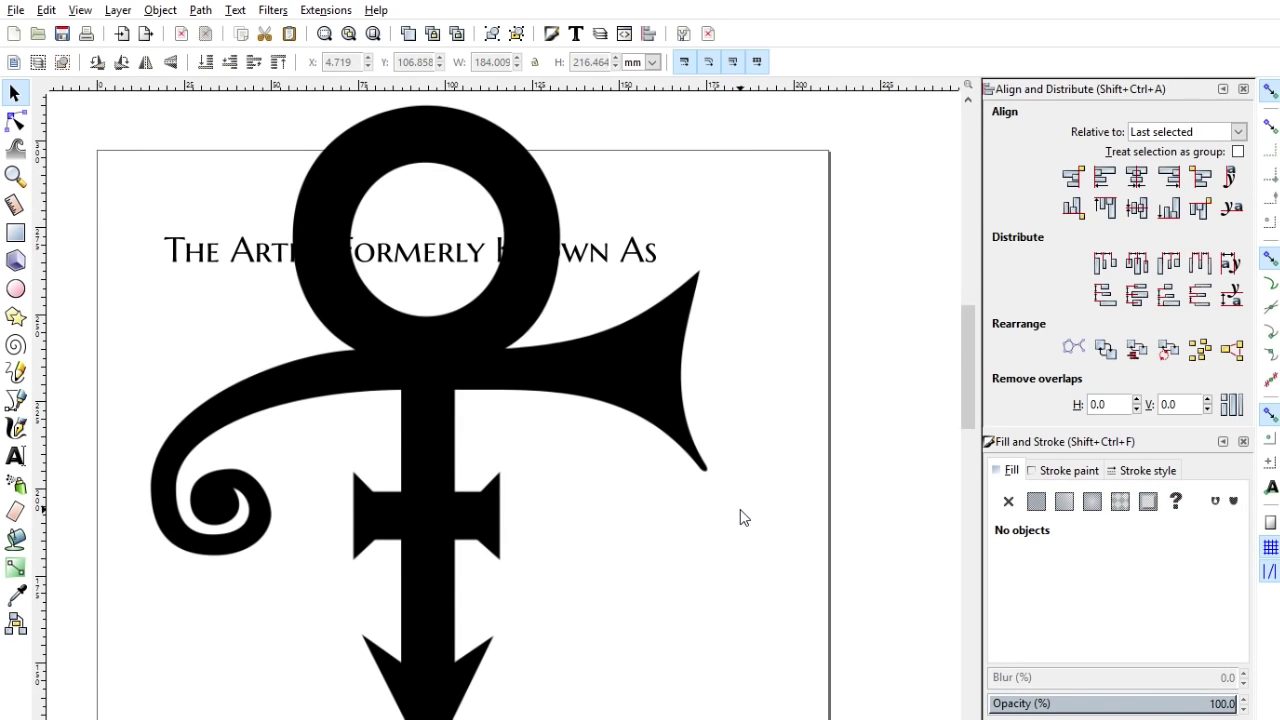
{"action": "left_click", "coordinate": [581, 363]}
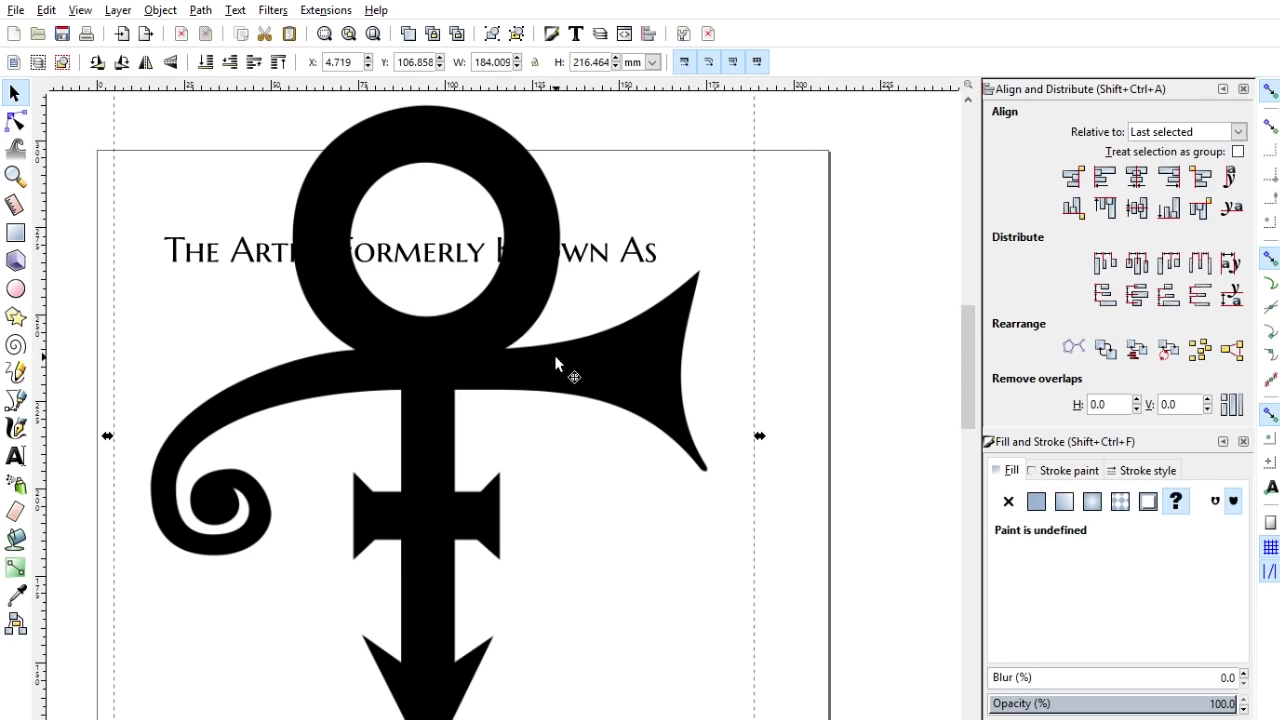
{"action": "left_click_drag", "start_coordinate": [488, 363], "coordinate": [519, 467]}
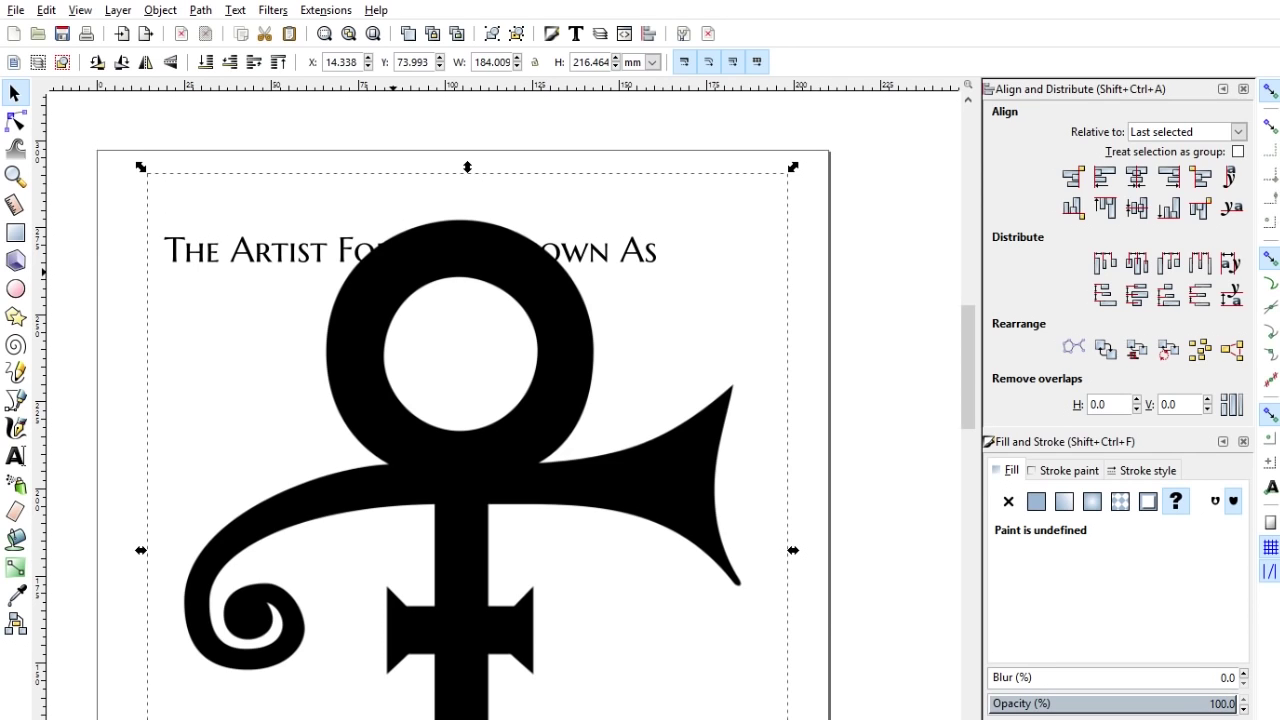
Delete the extra symbol group and move the remaining symbol under the title
{"action": "left_click", "coordinate": [460, 480]}
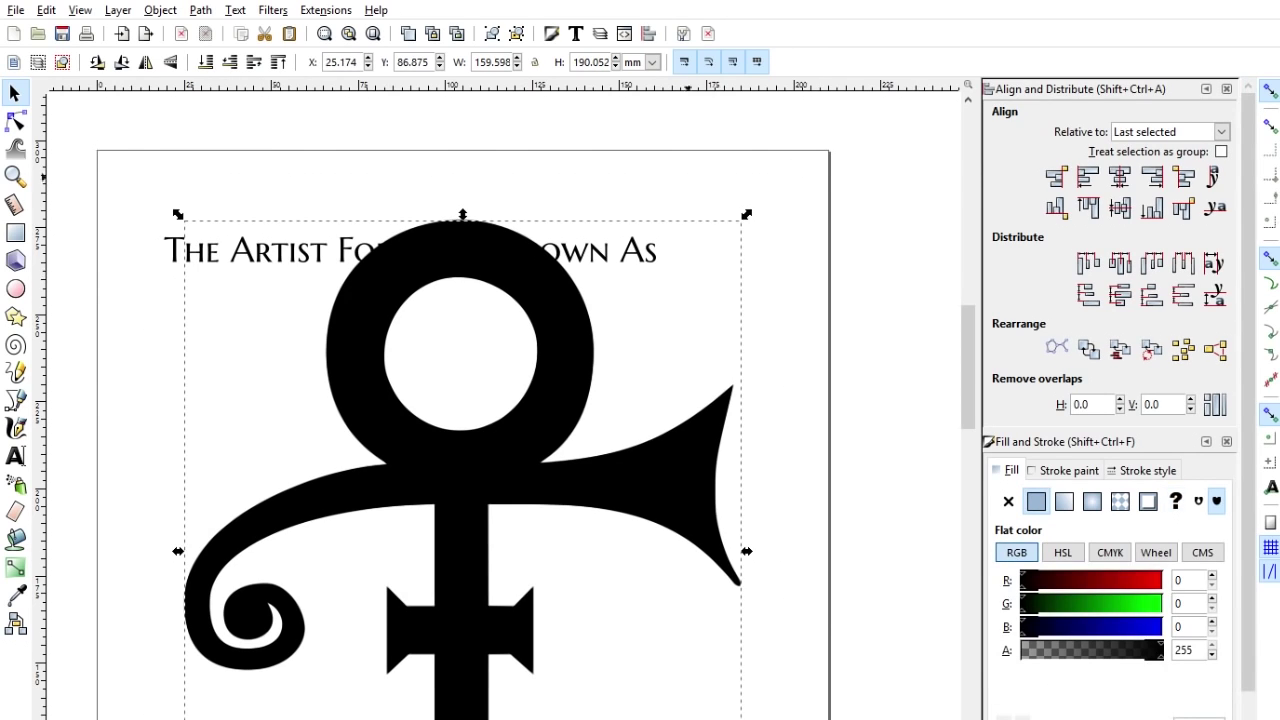
{"action": "scroll", "coordinate": [769, 409], "scroll_direction": "down", "scroll_amount": 10}
{"action": "scroll", "coordinate": [760, 420], "scroll_direction": "up", "scroll_amount": 5}
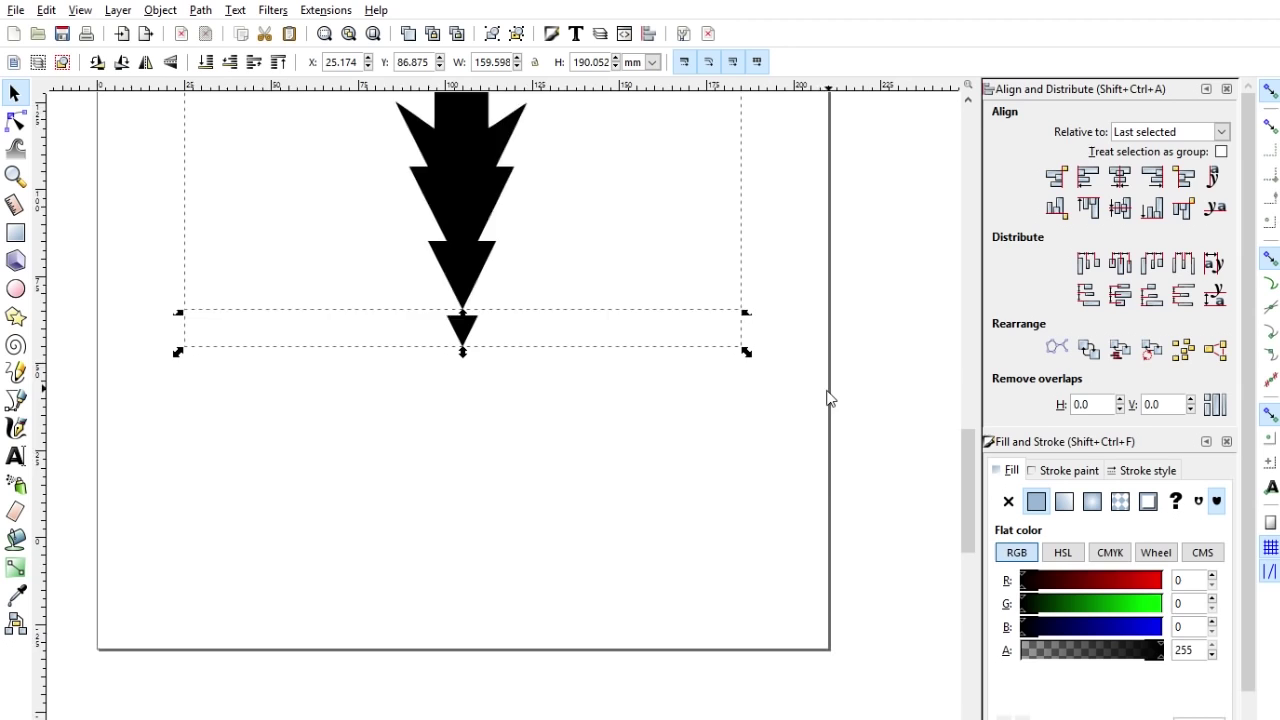
{"action": "left_click_drag", "start_coordinate": [480, 287], "coordinate": [755, 568]}
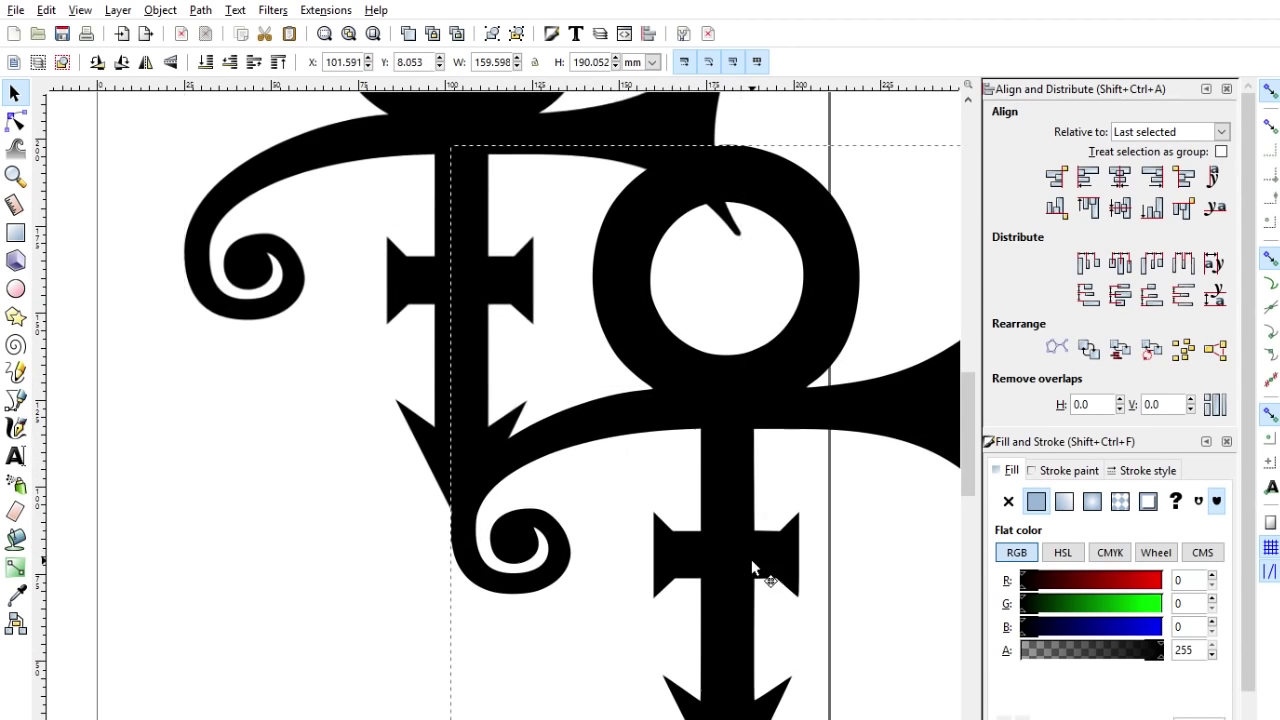
{"action": "scroll", "coordinate": [672, 320], "scroll_direction": "up", "scroll_amount": 5}
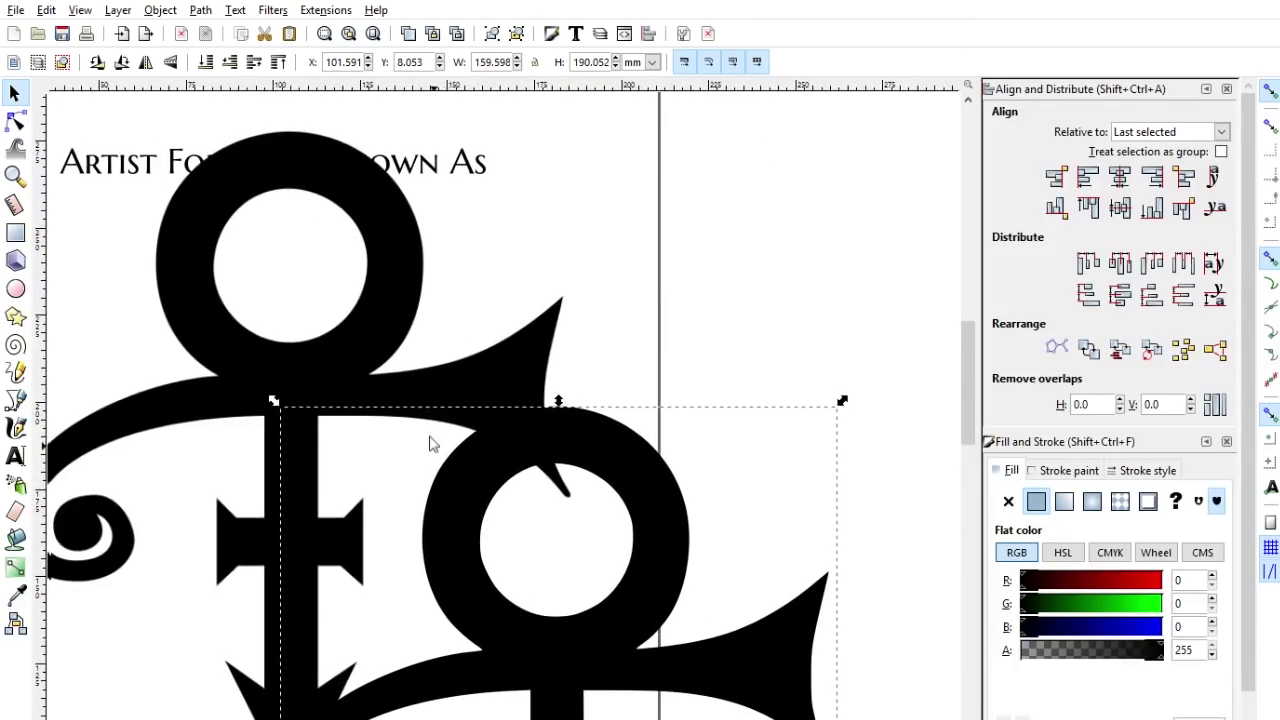
{"action": "left_click", "coordinate": [341, 276]}
{"action": "left_click_drag", "start_coordinate": [341, 283], "coordinate": [329, 295]}
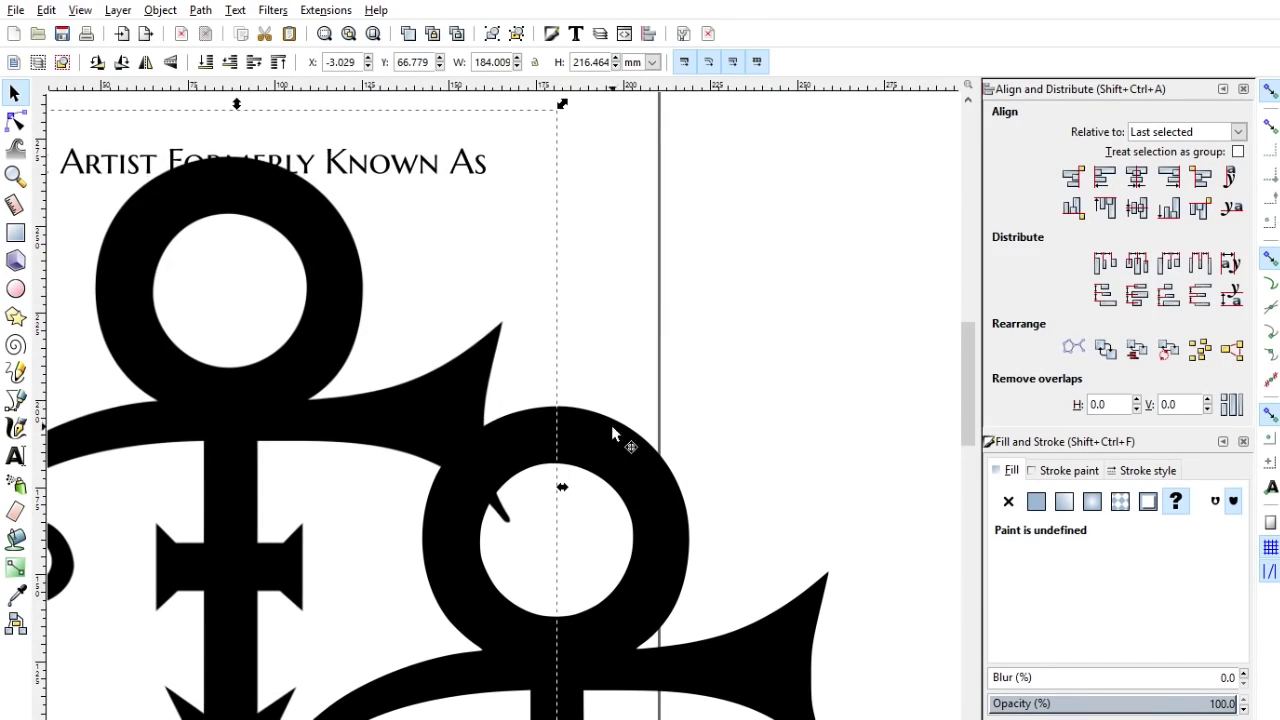
{"action": "key", "text": "Delete"}
{"action": "left_click_drag", "start_coordinate": [524, 410], "coordinate": [506, 270]}
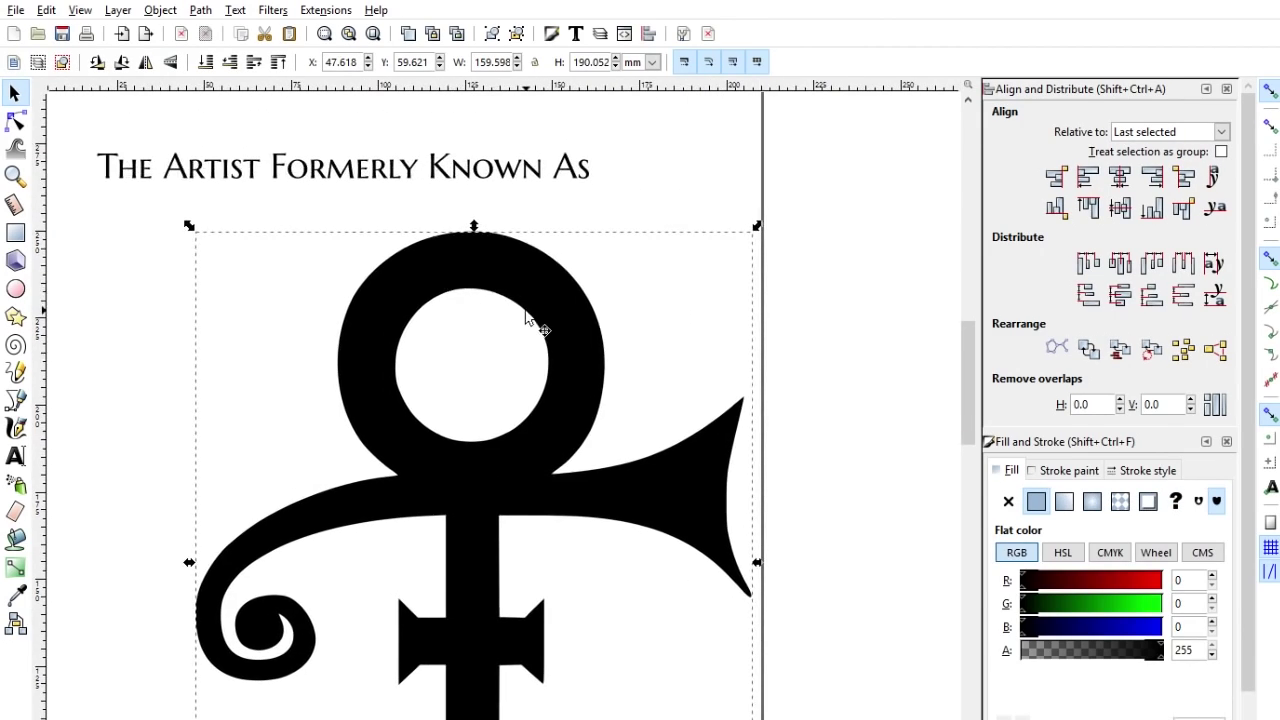
Inspect the symbol's path nodes, then reselect the whole Prince symbol
{"action": "key", "text": "n"}
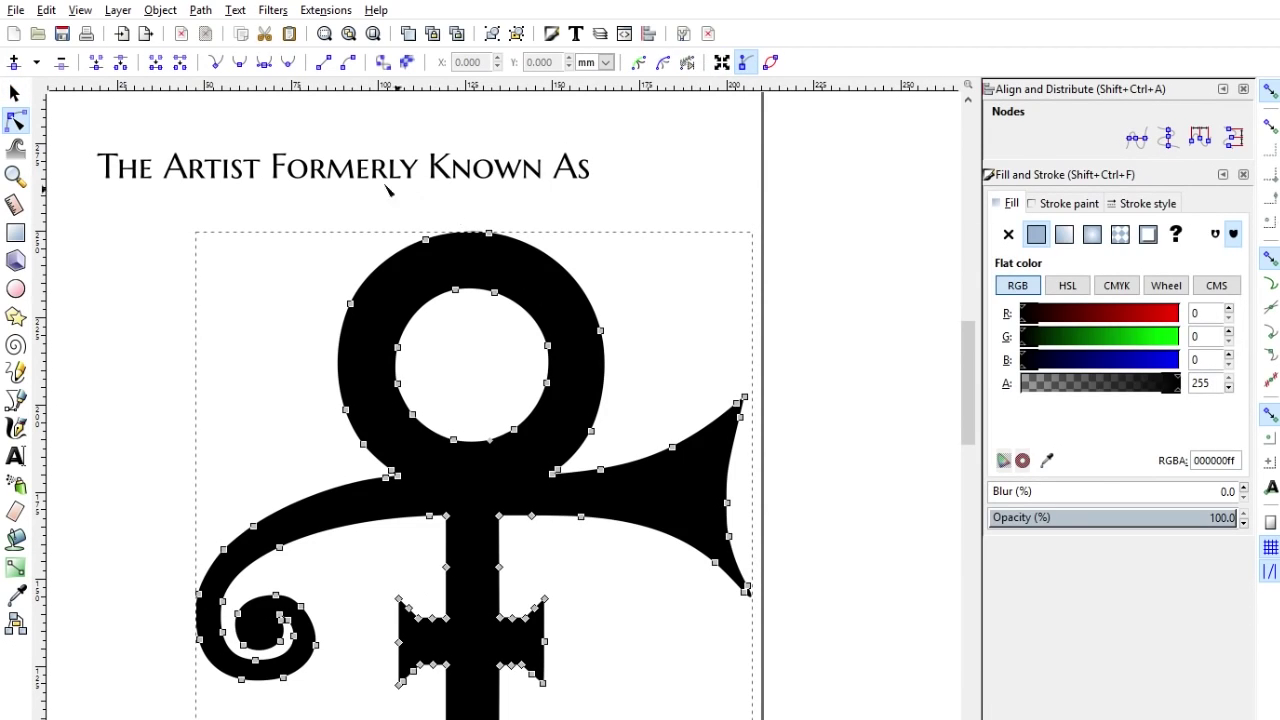
{"action": "left_click_drag", "start_coordinate": [294, 200], "coordinate": [700, 688]}
{"action": "scroll", "coordinate": [651, 509], "scroll_direction": "down", "scroll_amount": 3}
{"action": "scroll", "coordinate": [651, 509], "scroll_direction": "right", "scroll_amount": 3}
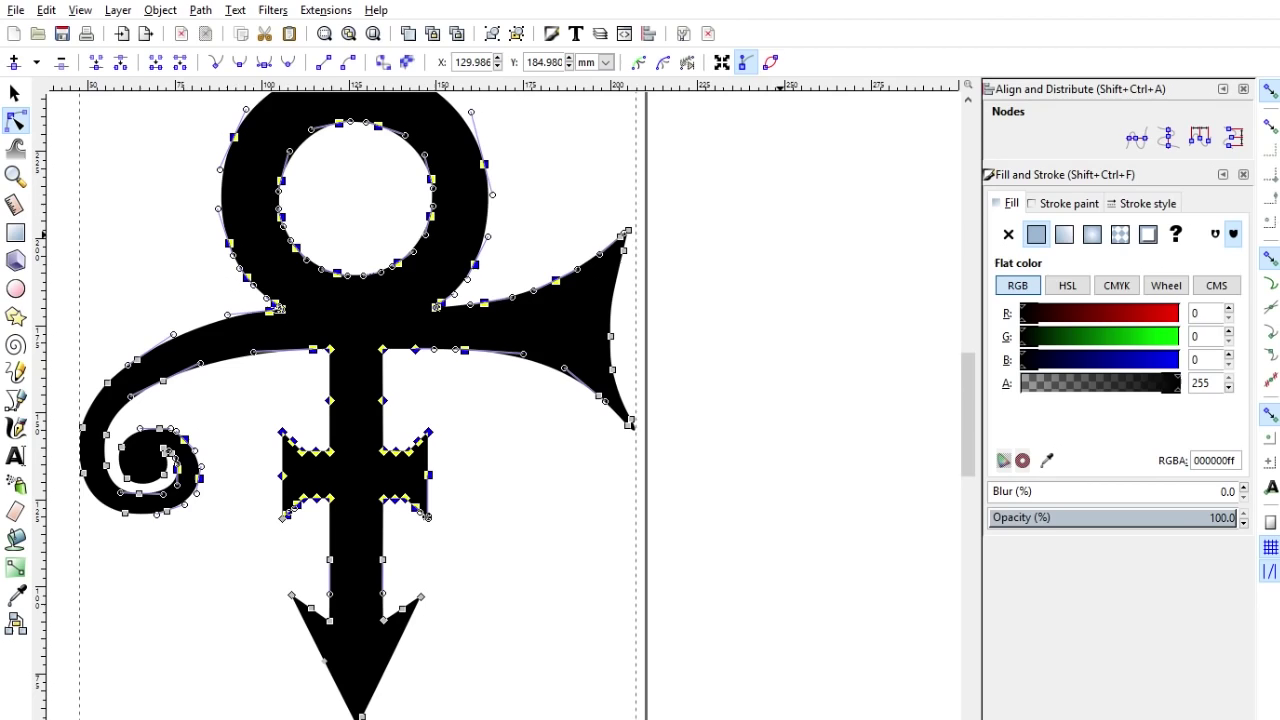
{"action": "left_click", "coordinate": [503, 220]}
{"action": "scroll", "coordinate": [703, 309], "scroll_direction": "up", "scroll_amount": 3}
{"action": "scroll", "coordinate": [703, 309], "scroll_direction": "left", "scroll_amount": 5}
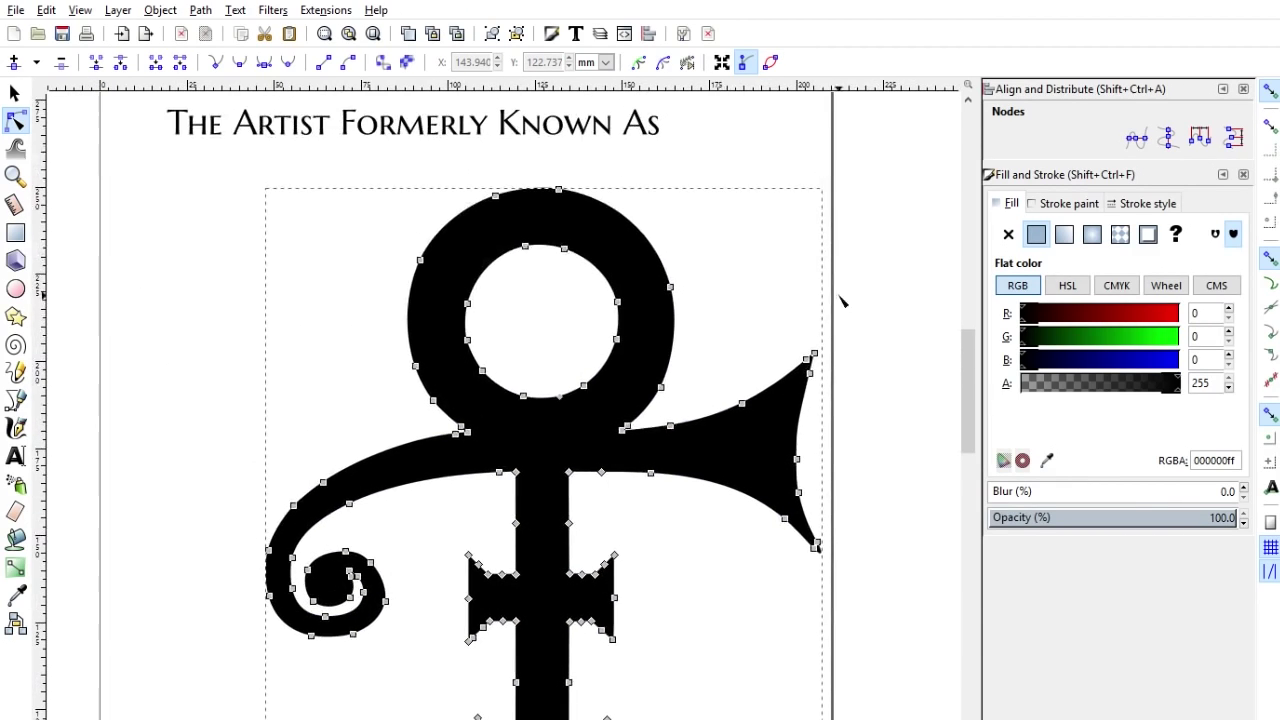
{"action": "left_click", "coordinate": [723, 262]}
{"action": "key", "text": "s"}
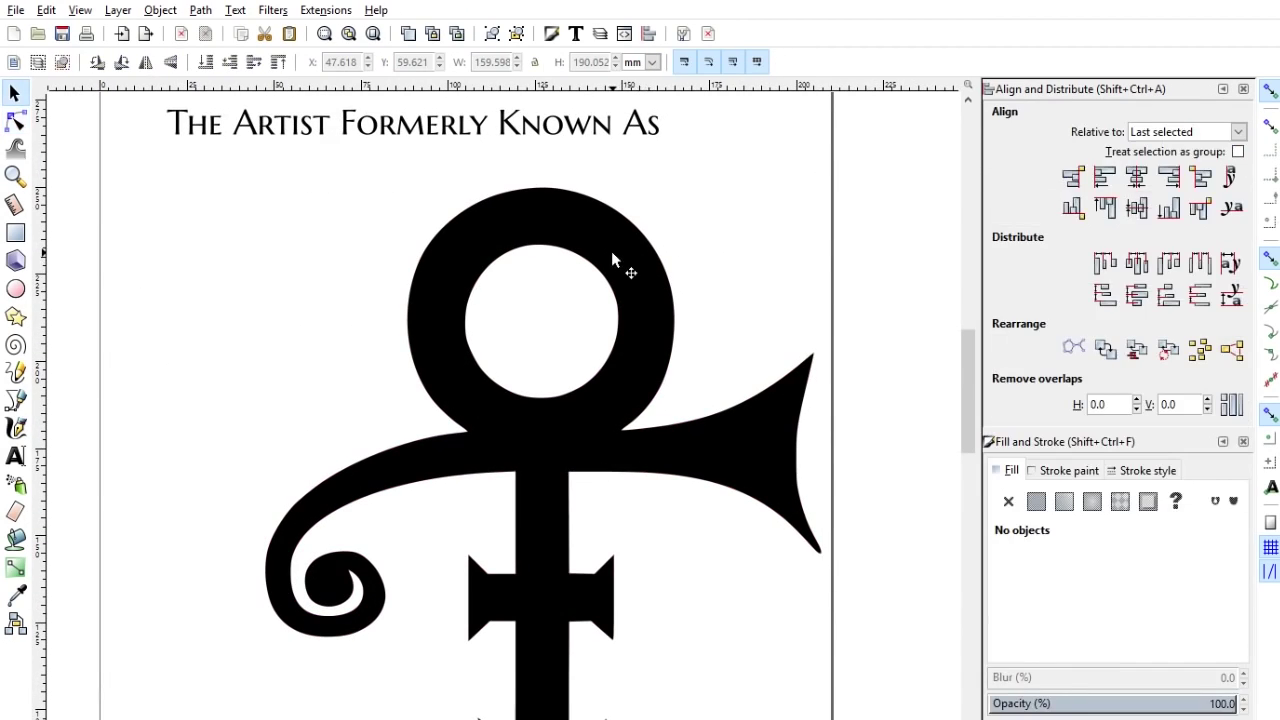
{"action": "left_click", "coordinate": [465, 232]}
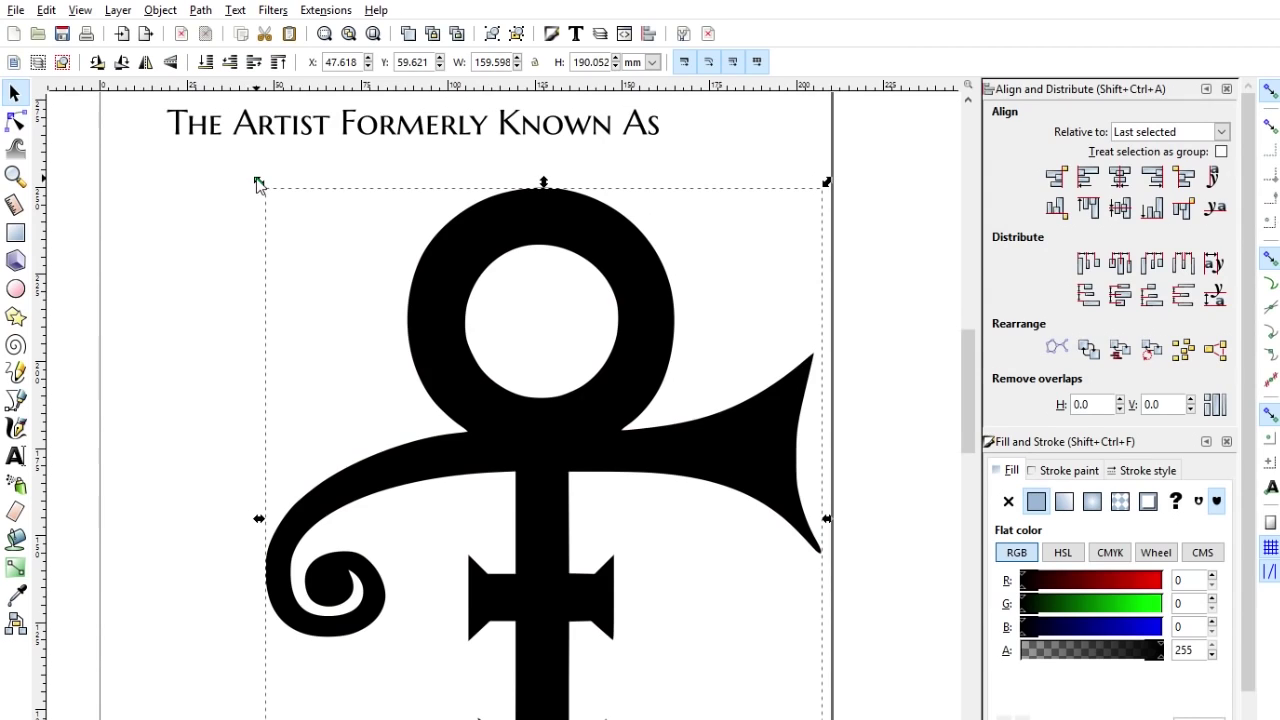
Shrink the symbol to about 44.6 x 53.2 mm and align it beneath the title's left end
{"action": "left_click_drag", "start_coordinate": [258, 184], "coordinate": [572, 558]}
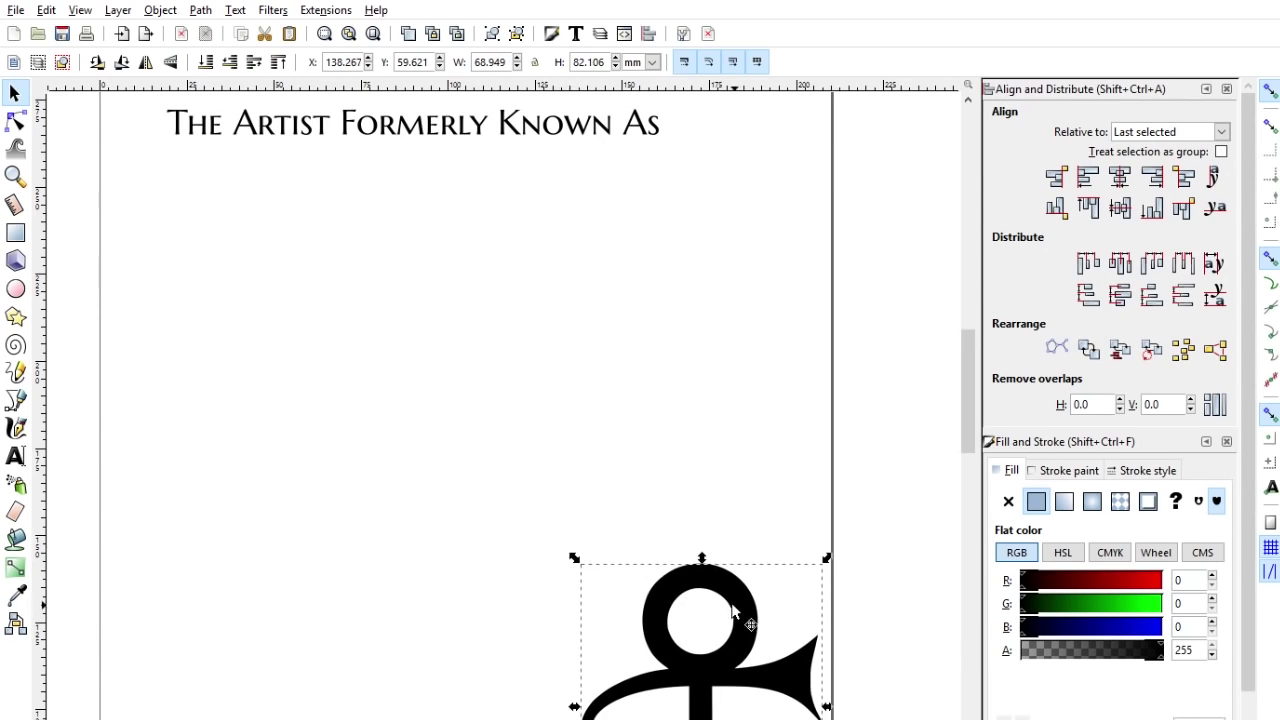
{"action": "left_click_drag", "start_coordinate": [735, 612], "coordinate": [302, 199]}
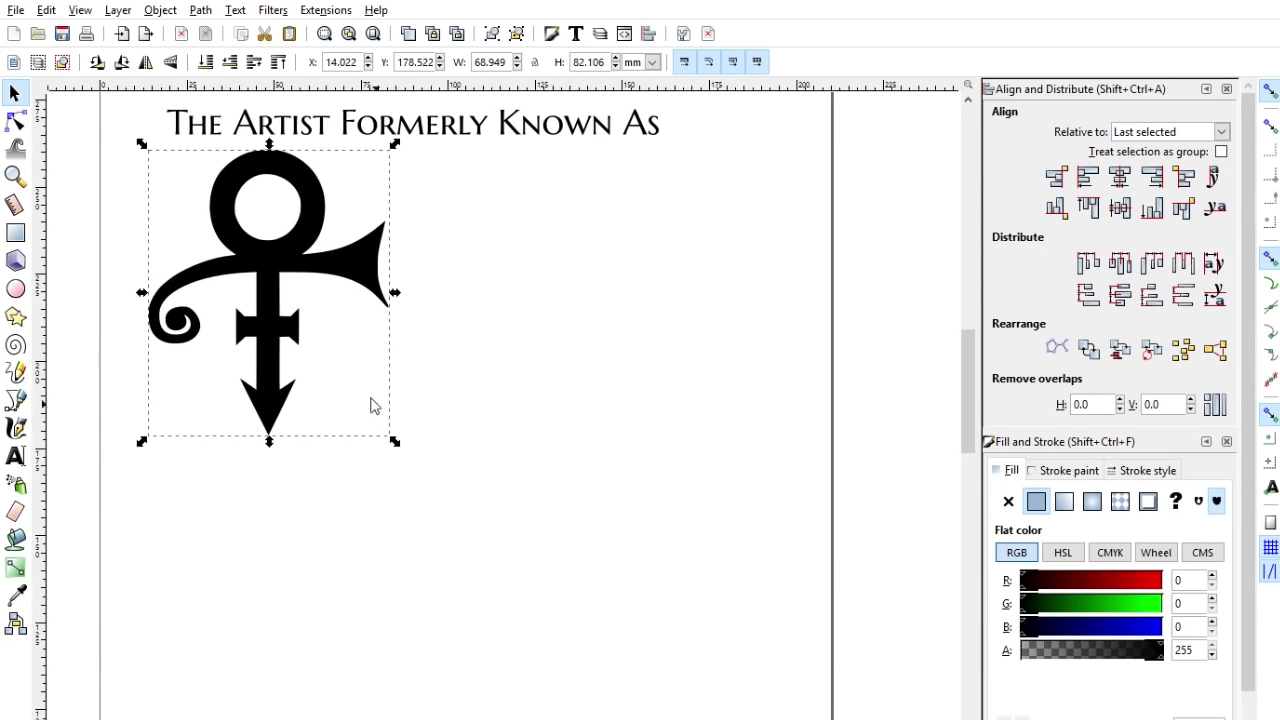
{"action": "left_click_drag", "start_coordinate": [395, 441], "coordinate": [308, 398]}
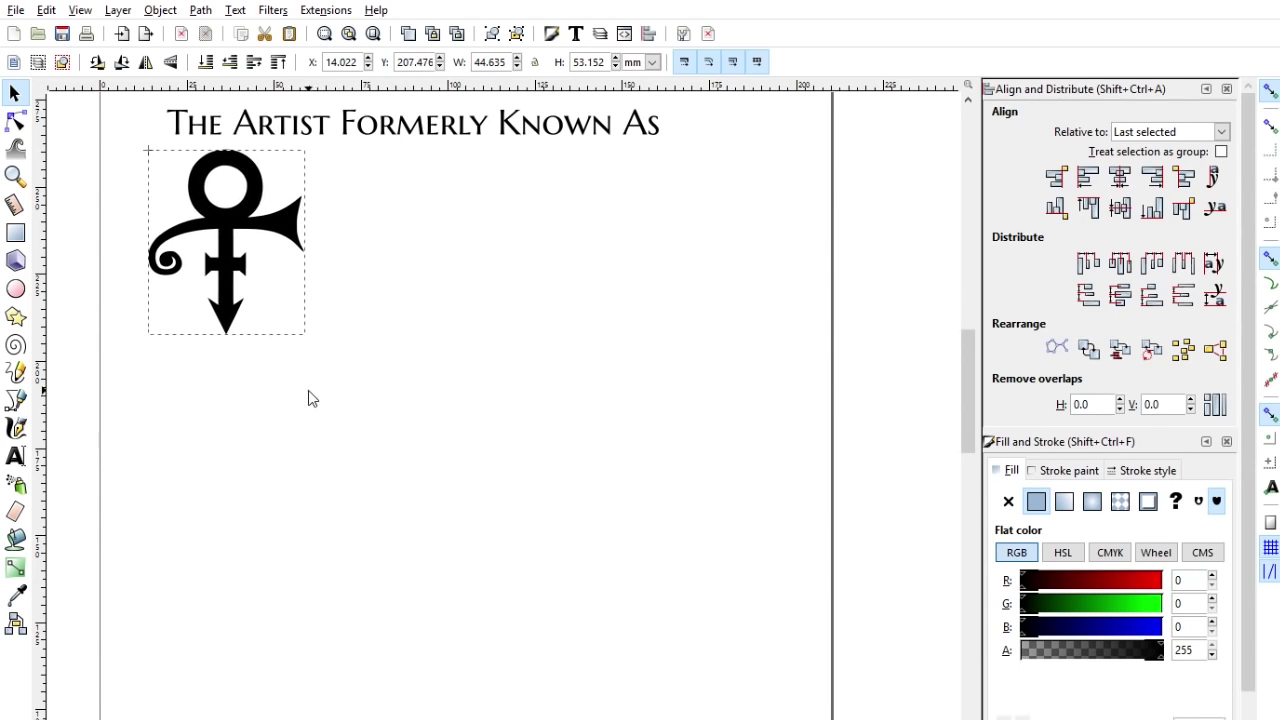
{"action": "left_click_drag", "start_coordinate": [226, 290], "coordinate": [245, 286]}
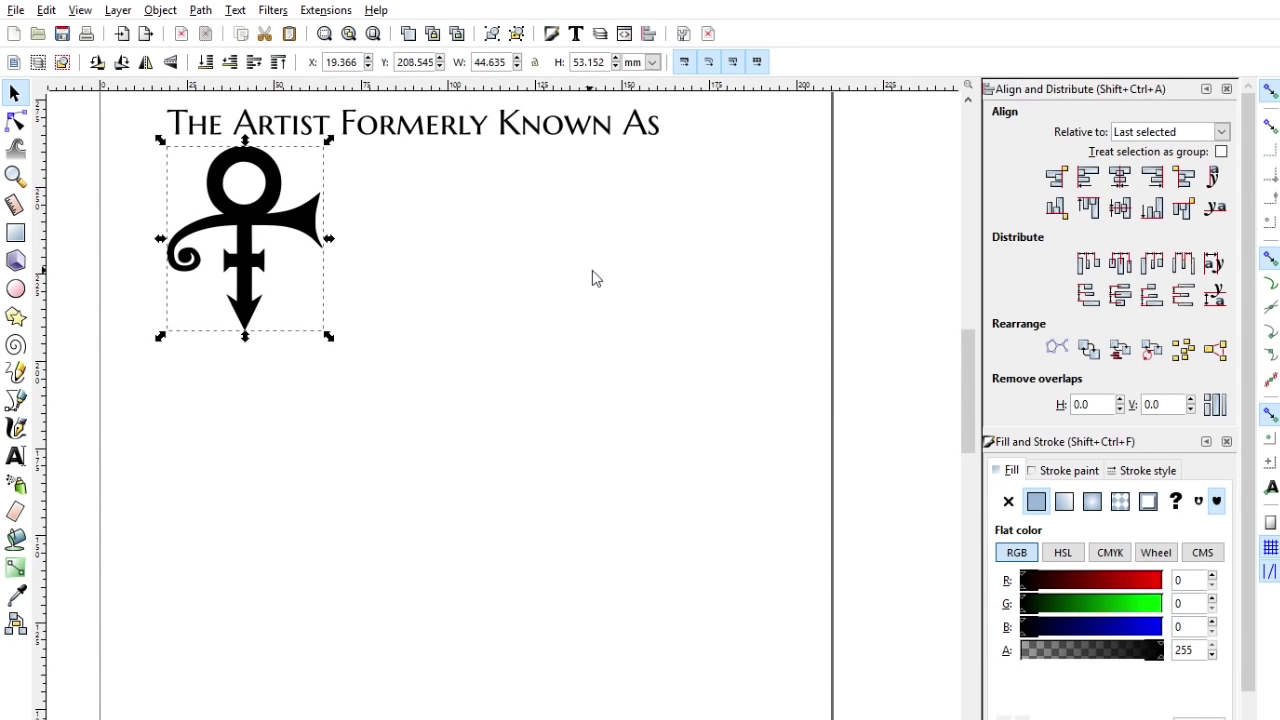
{"action": "left_click", "coordinate": [592, 278]}
{"action": "key", "text": "z"}
{"action": "left_click", "coordinate": [403, 171]}
Add the word PRINTS right of the symbol in Marcellus SC at size 48
{"action": "mouse_move", "coordinate": [403, 171]}
{"action": "left_mouse_down"}
{"action": "mouse_move", "coordinate": [434, 374]}
{"action": "mouse_move", "coordinate": [423, 341]}
{"action": "left_mouse_up"}
{"action": "key", "text": "t"}
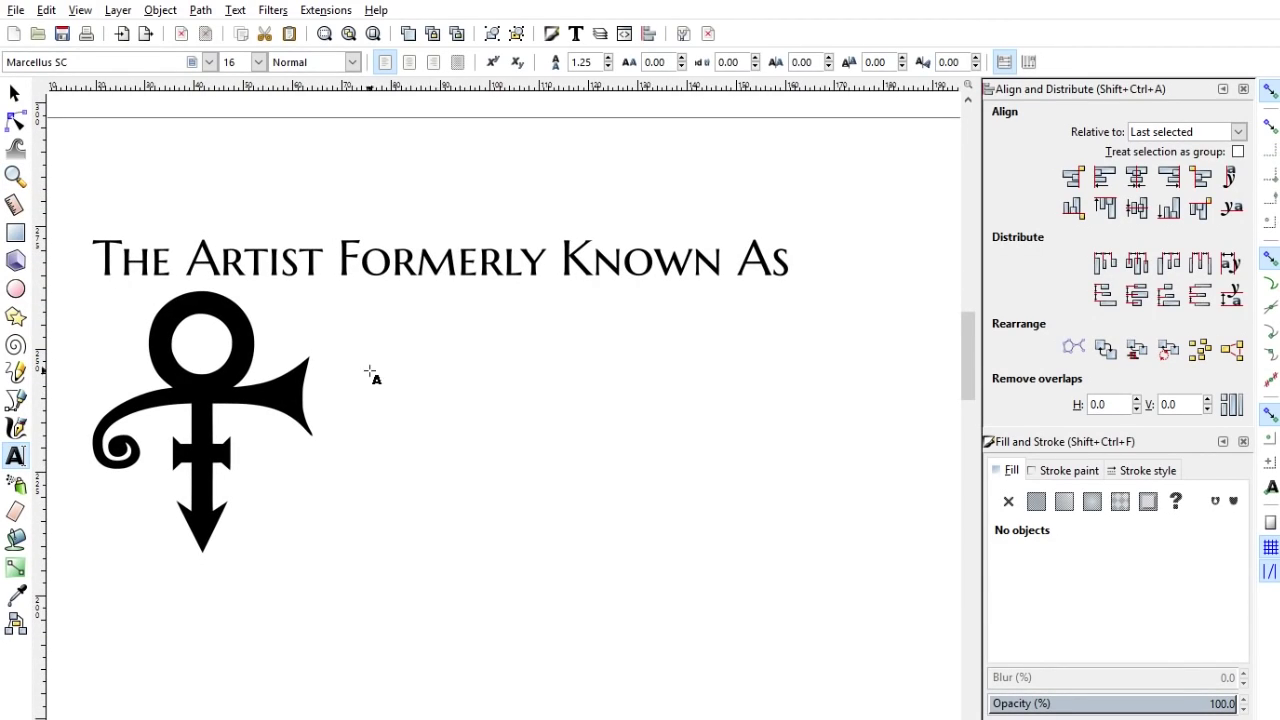
{"action": "left_click", "coordinate": [399, 418]}
{"action": "type", "text": "PRINTS"}
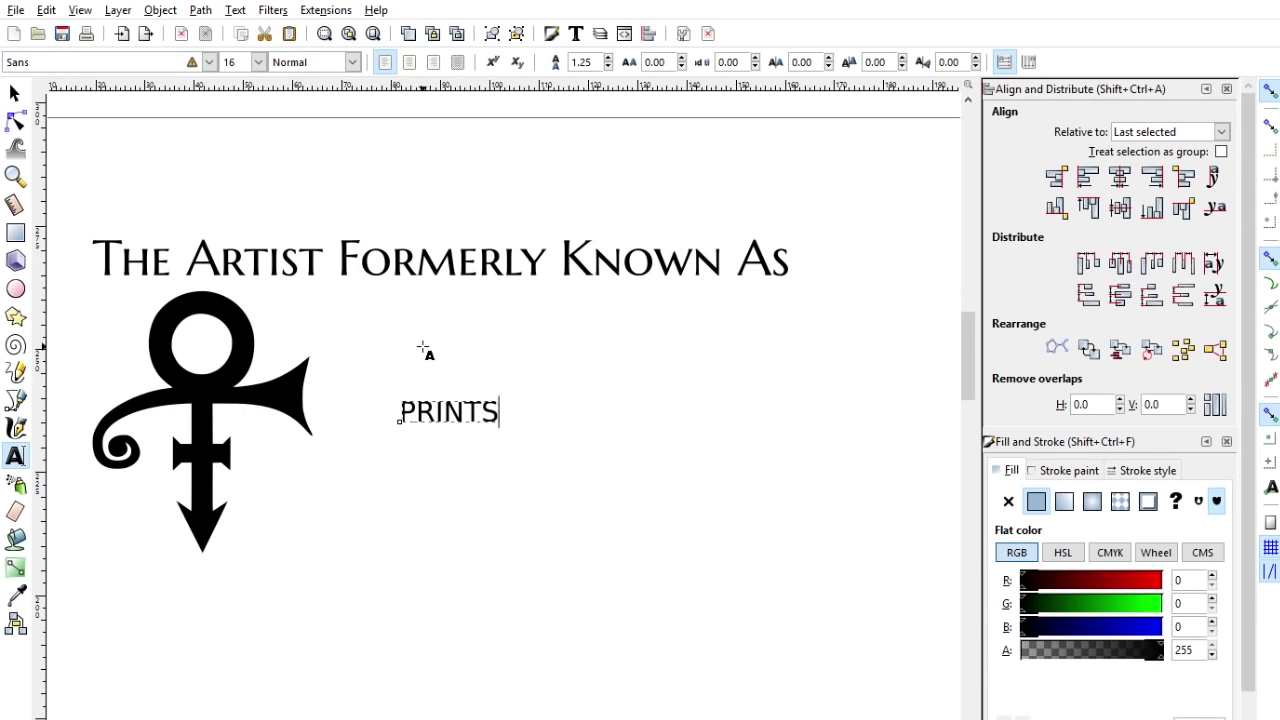
{"action": "left_click", "coordinate": [464, 410]}
{"action": "double_click", "coordinate": [464, 410]}
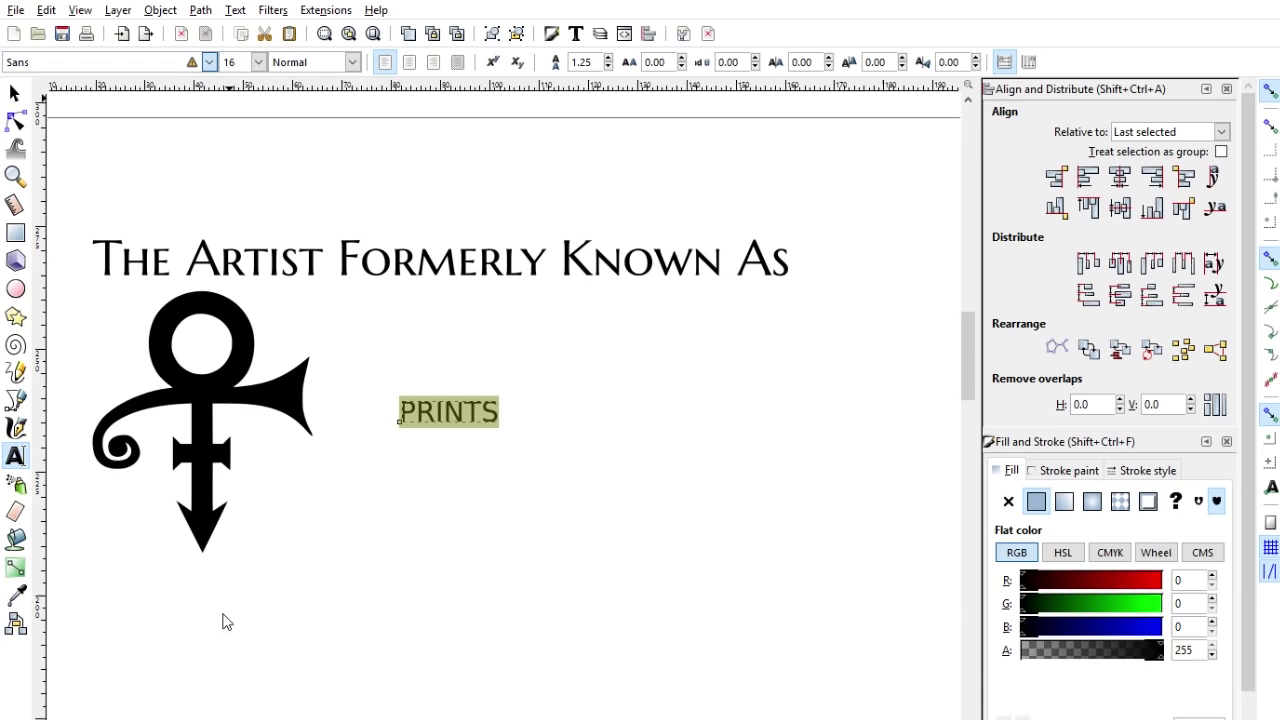
{"action": "left_click", "coordinate": [258, 62]}
{"action": "left_click", "coordinate": [231, 471]}
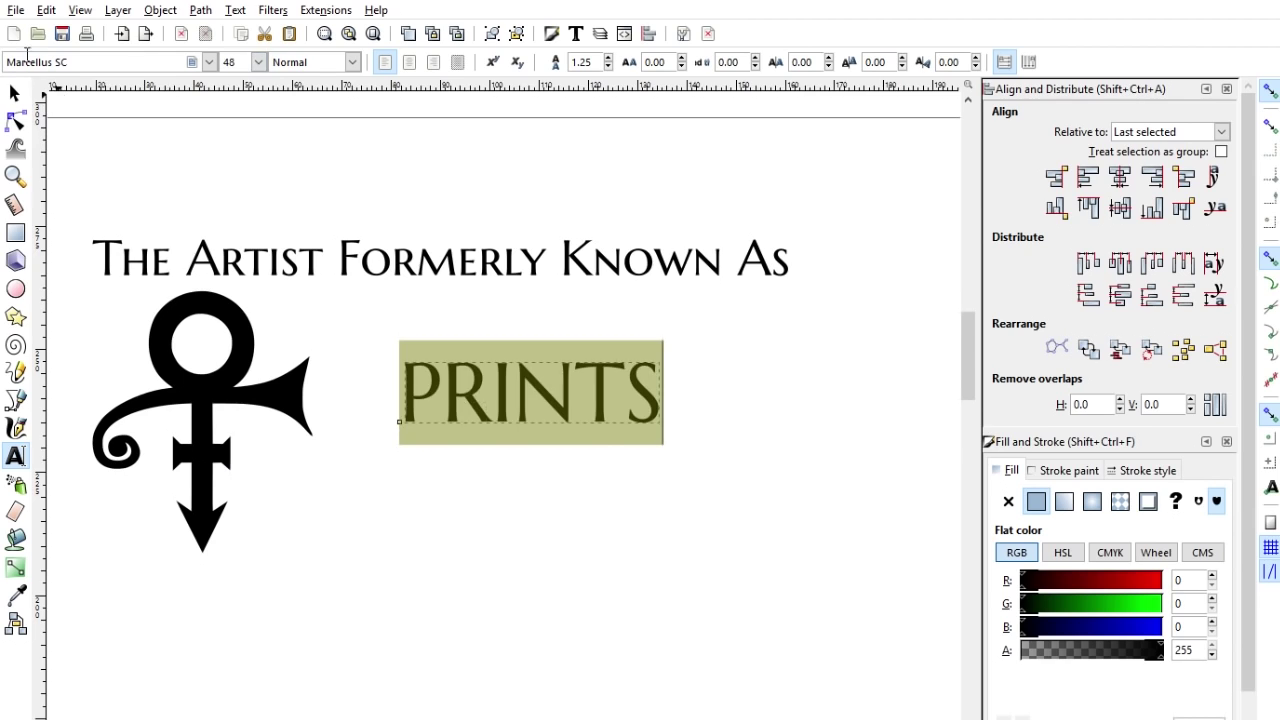
Enlarge PRINTS and move it up beside the symbol
{"action": "left_click", "coordinate": [14, 94]}
{"action": "left_click_drag", "start_coordinate": [667, 432], "coordinate": [800, 601]}
{"action": "scroll", "coordinate": [820, 651], "scroll_direction": "right", "scroll_amount": 2}
{"action": "left_click_drag", "start_coordinate": [634, 434], "coordinate": [467, 366]}
{"action": "scroll", "coordinate": [397, 288], "scroll_direction": "left", "scroll_amount": 4}
{"action": "scroll", "coordinate": [397, 288], "scroll_direction": "up", "scroll_amount": 1}
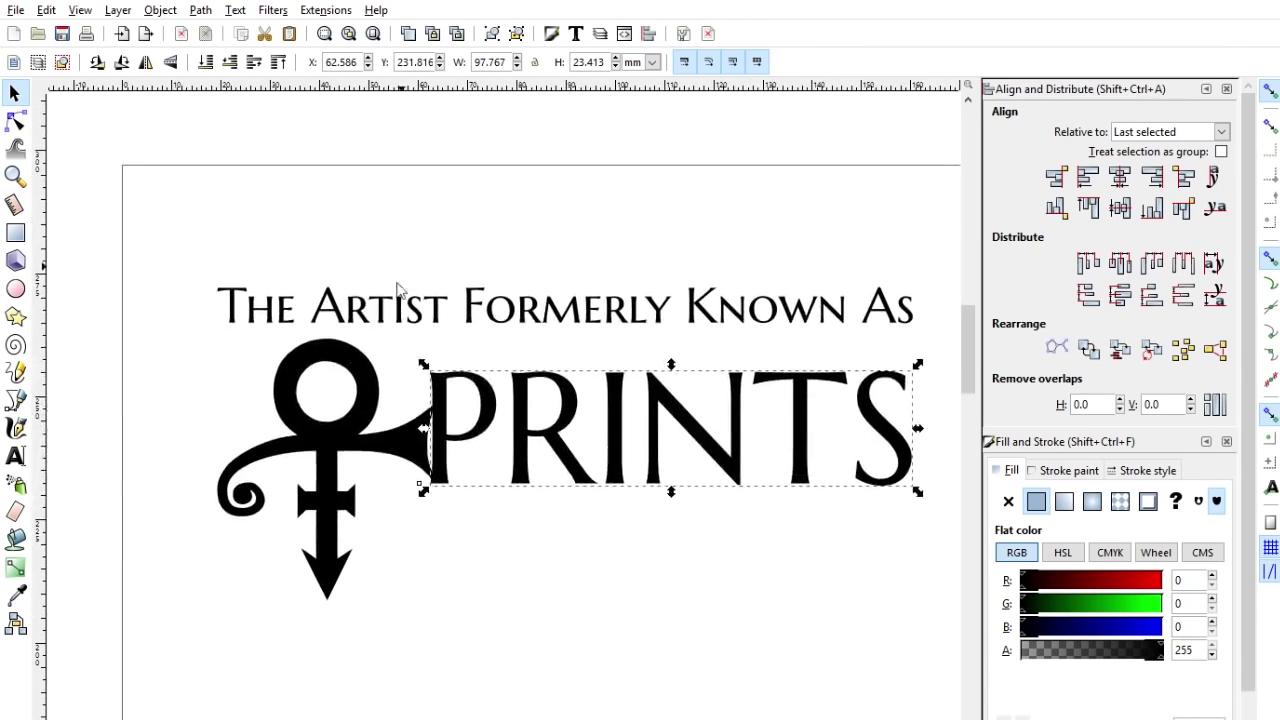
Shrink the symbol to match the PRINTS height and close the gap between them
{"action": "left_click", "coordinate": [370, 440]}
{"action": "left_click_drag", "start_coordinate": [443, 609], "coordinate": [374, 546]}
{"action": "left_click_drag", "start_coordinate": [322, 413], "coordinate": [334, 413]}
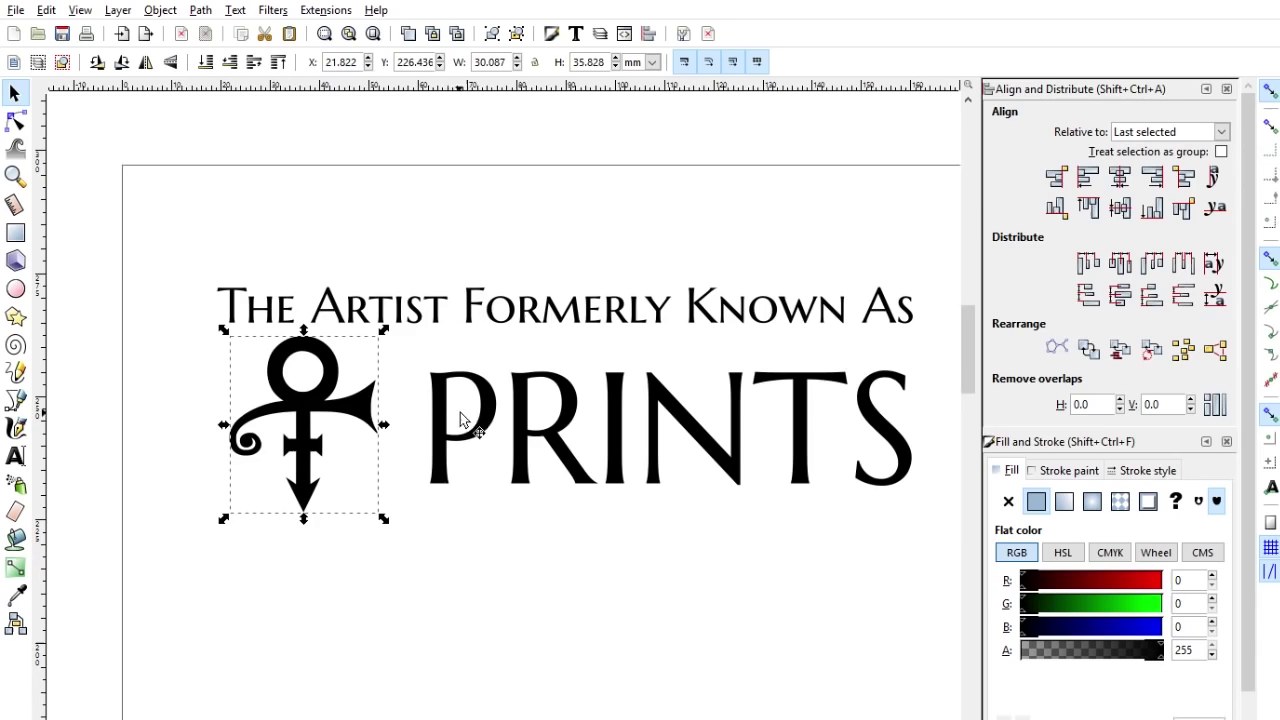
{"action": "left_click_drag", "start_coordinate": [460, 418], "coordinate": [430, 440]}
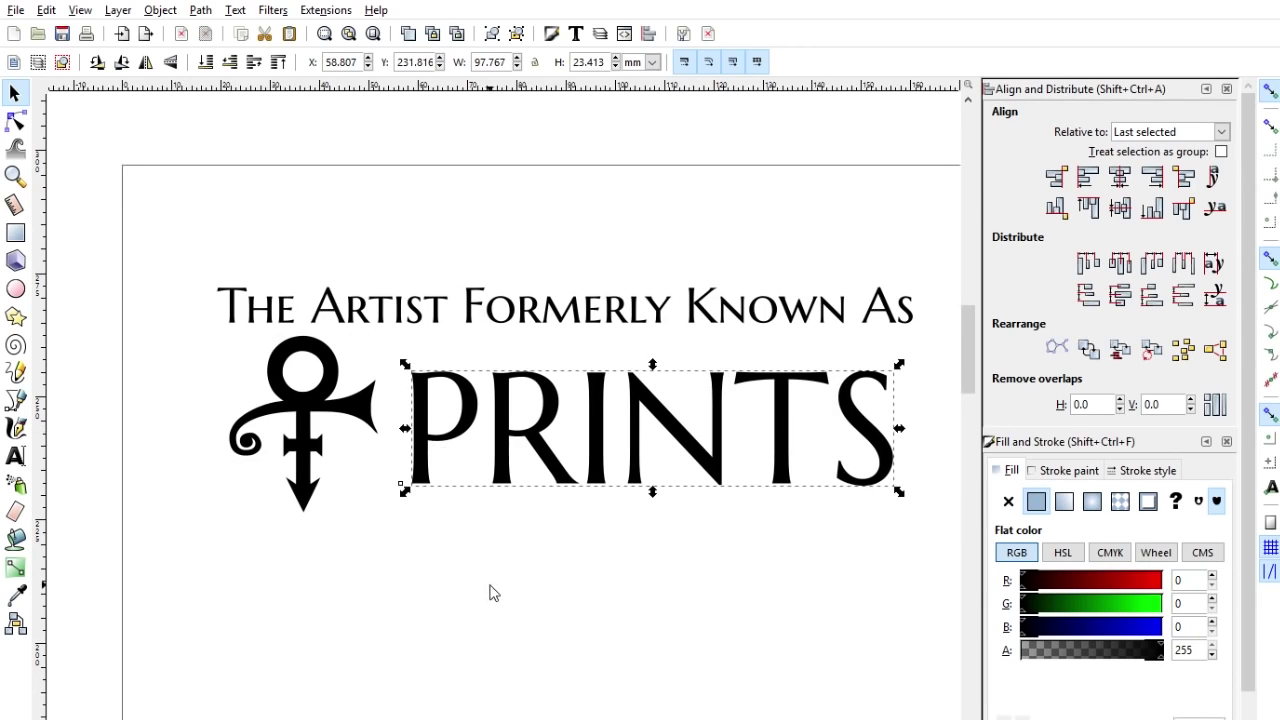
{"action": "left_click", "coordinate": [491, 592]}
{"action": "left_click_drag", "start_coordinate": [700, 597], "coordinate": [660, 591]}
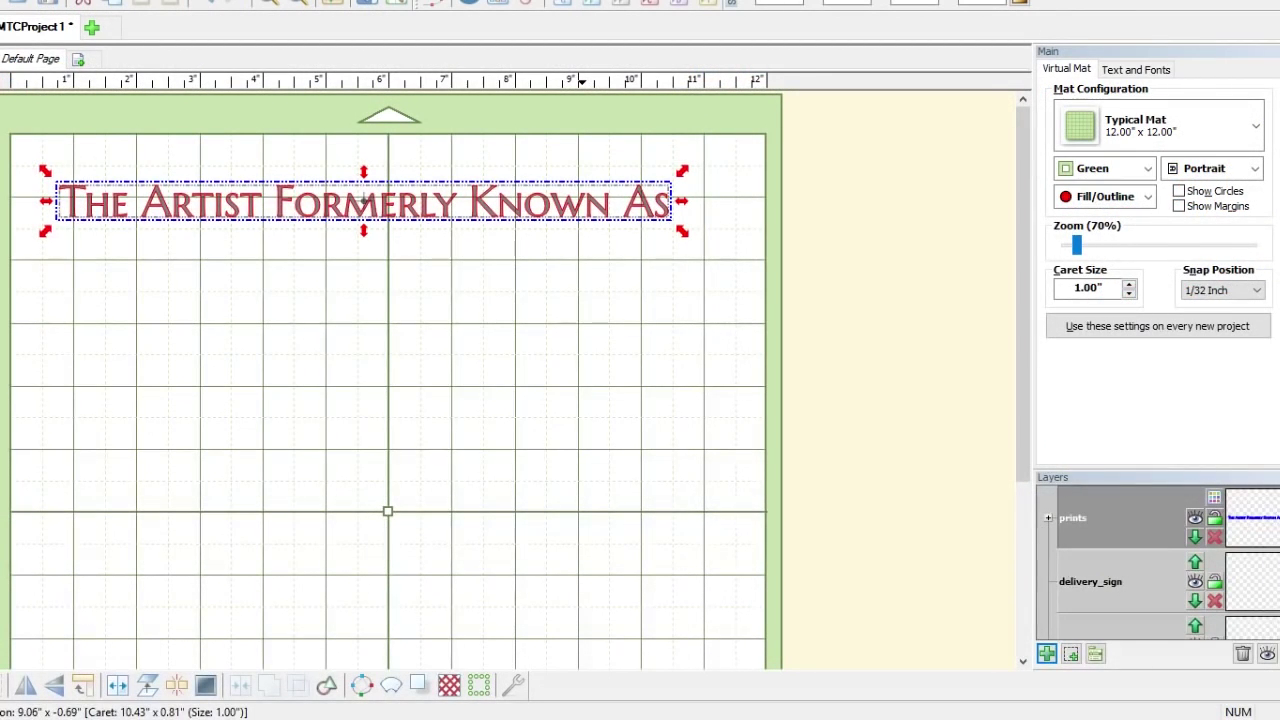
Delete the old title from the mat, then move and undo the trial title-and-symbol import
{"action": "left_click", "coordinate": [686, 449]}
{"action": "left_click_drag", "start_coordinate": [826, 416], "coordinate": [13, 157]}
{"action": "key", "text": "Delete"}
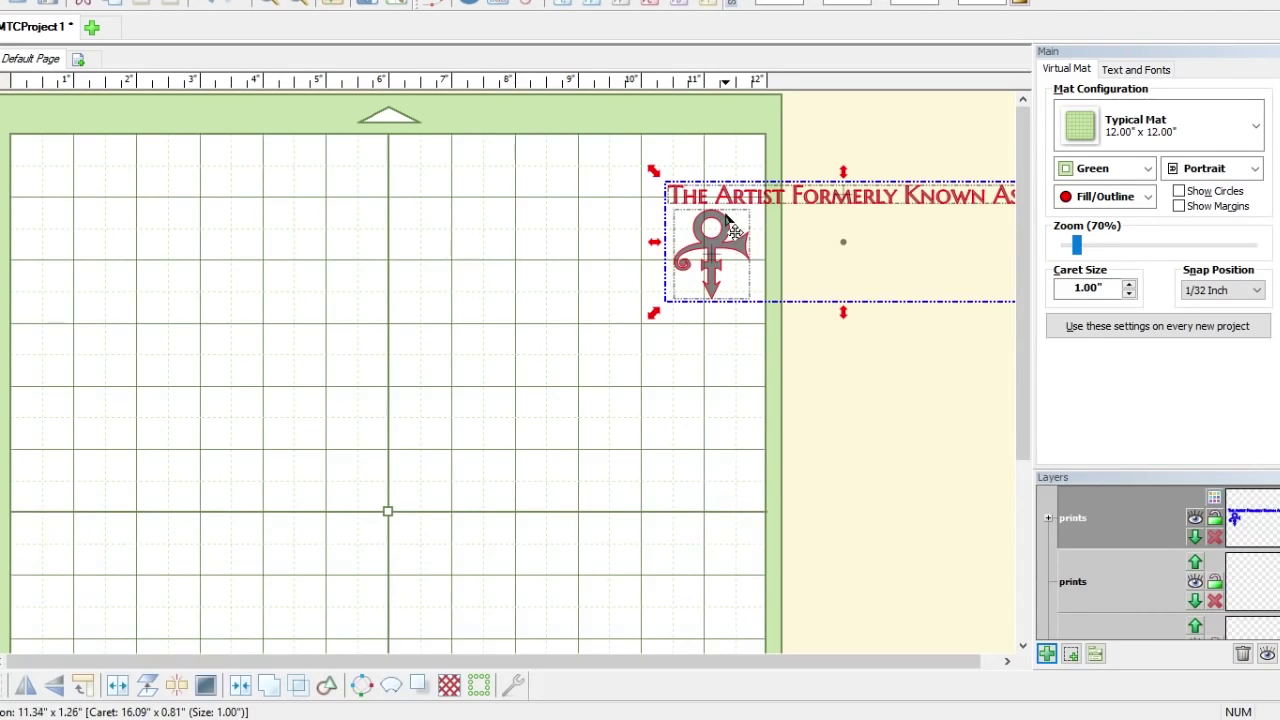
{"action": "left_click_drag", "start_coordinate": [748, 200], "coordinate": [240, 214]}
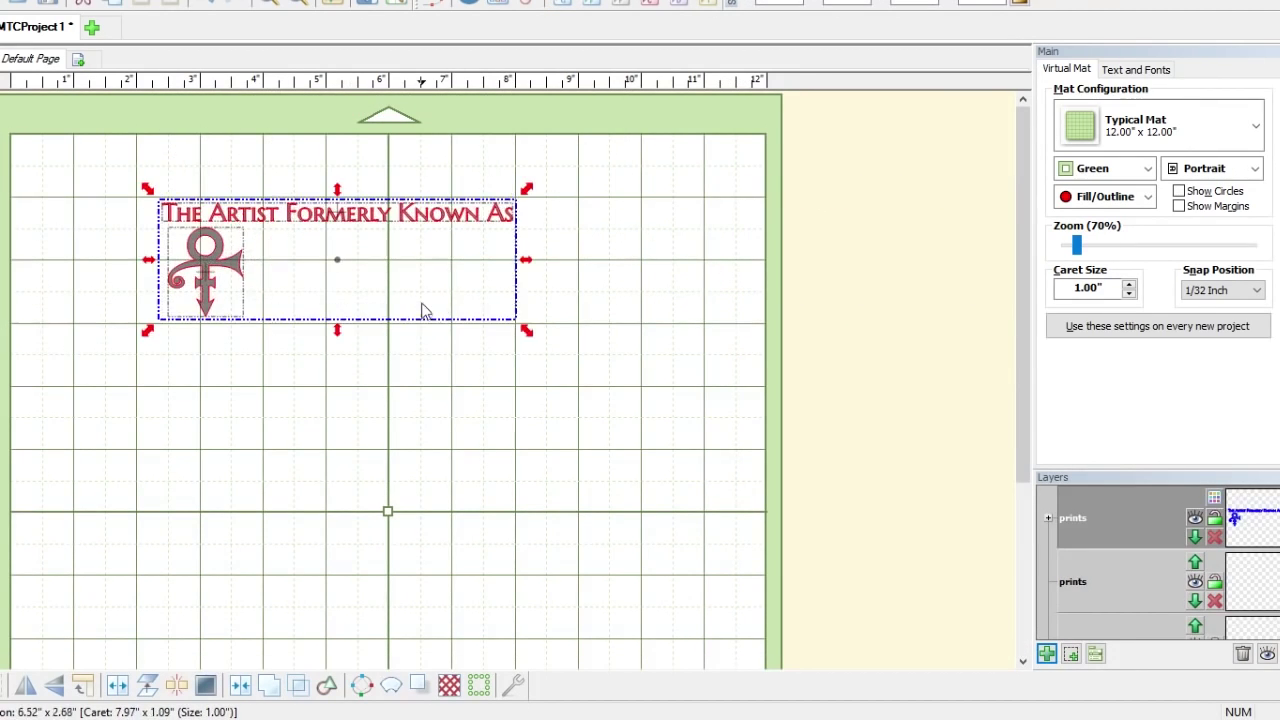
{"action": "left_click", "coordinate": [634, 411]}
{"action": "left_click_drag", "start_coordinate": [736, 472], "coordinate": [60, 114]}
{"action": "left_click", "coordinate": [606, 420]}
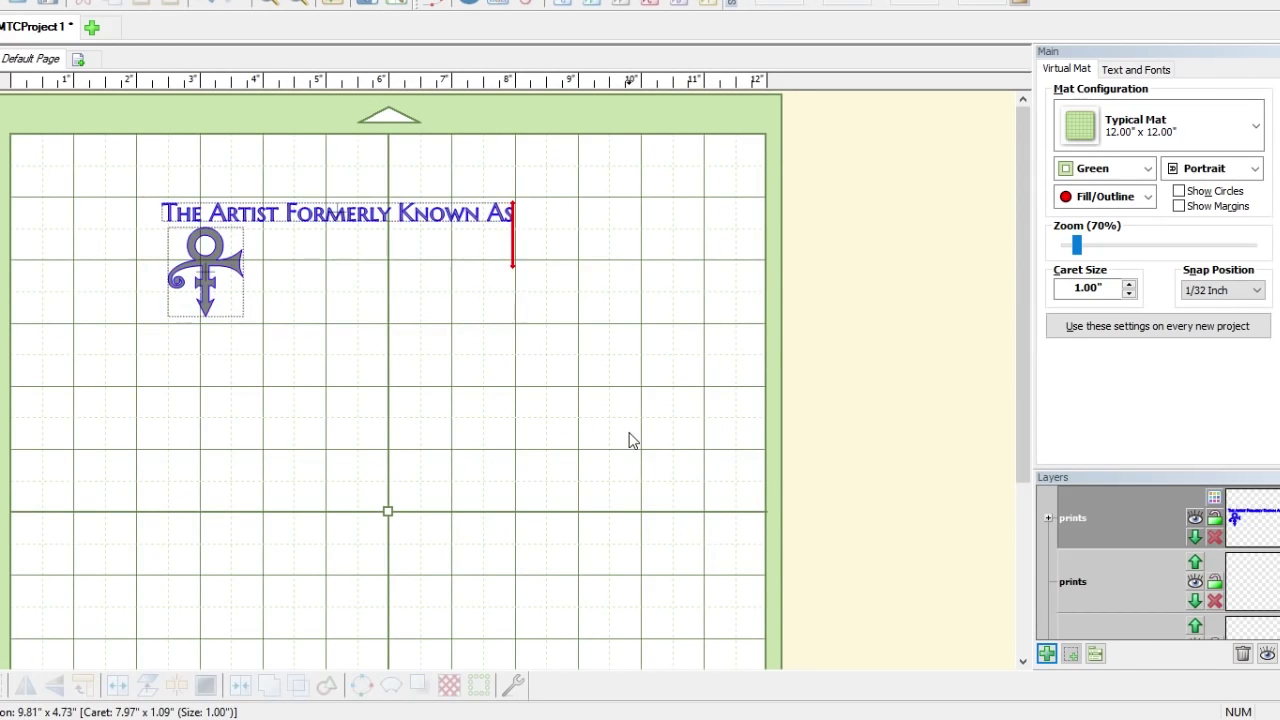
{"action": "key", "text": "ctrl+z"}
{"action": "key", "text": "ctrl+z"}
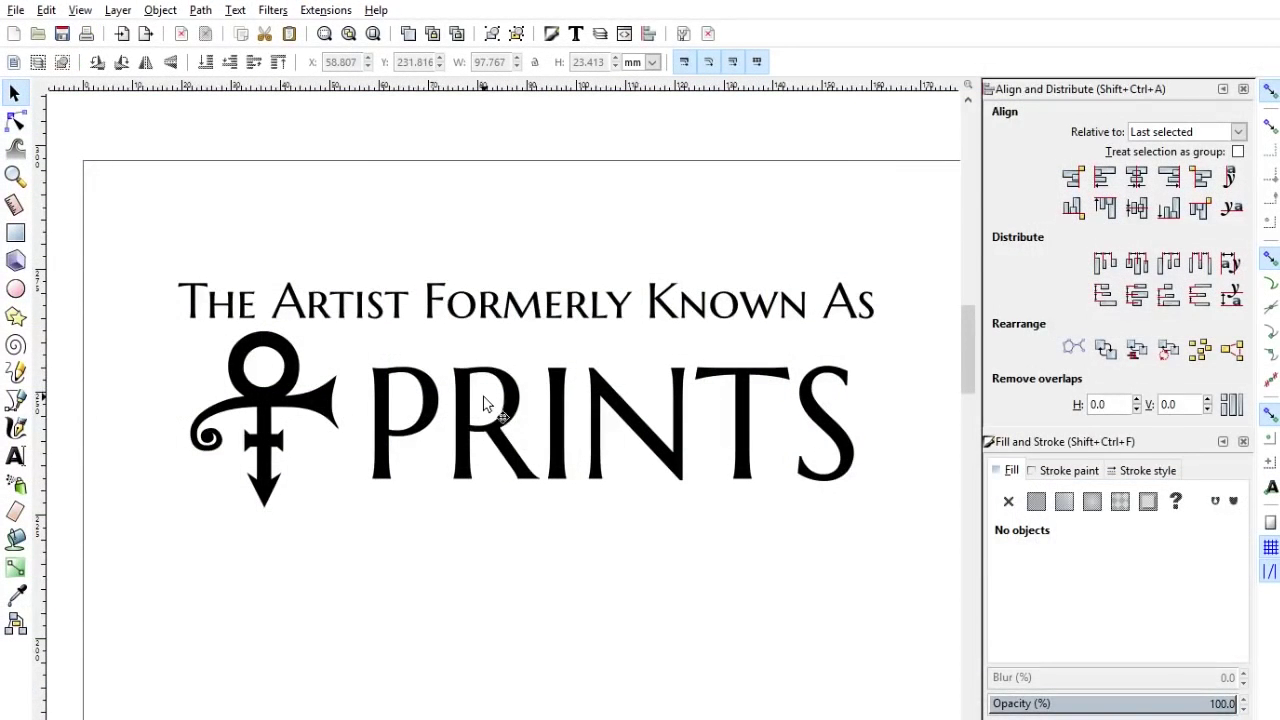
{"action": "left_click", "coordinate": [487, 404]}
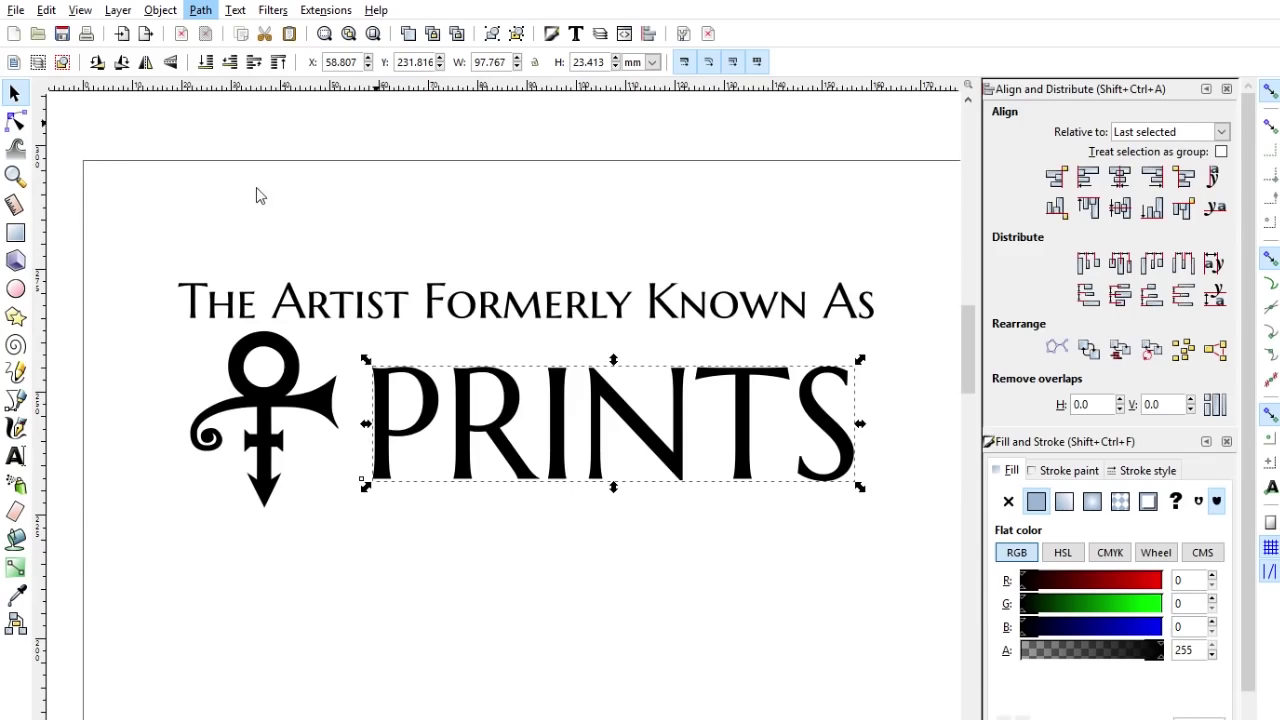
{"action": "key", "text": "shift+ctrl+c"}
{"action": "left_click", "coordinate": [682, 710]}
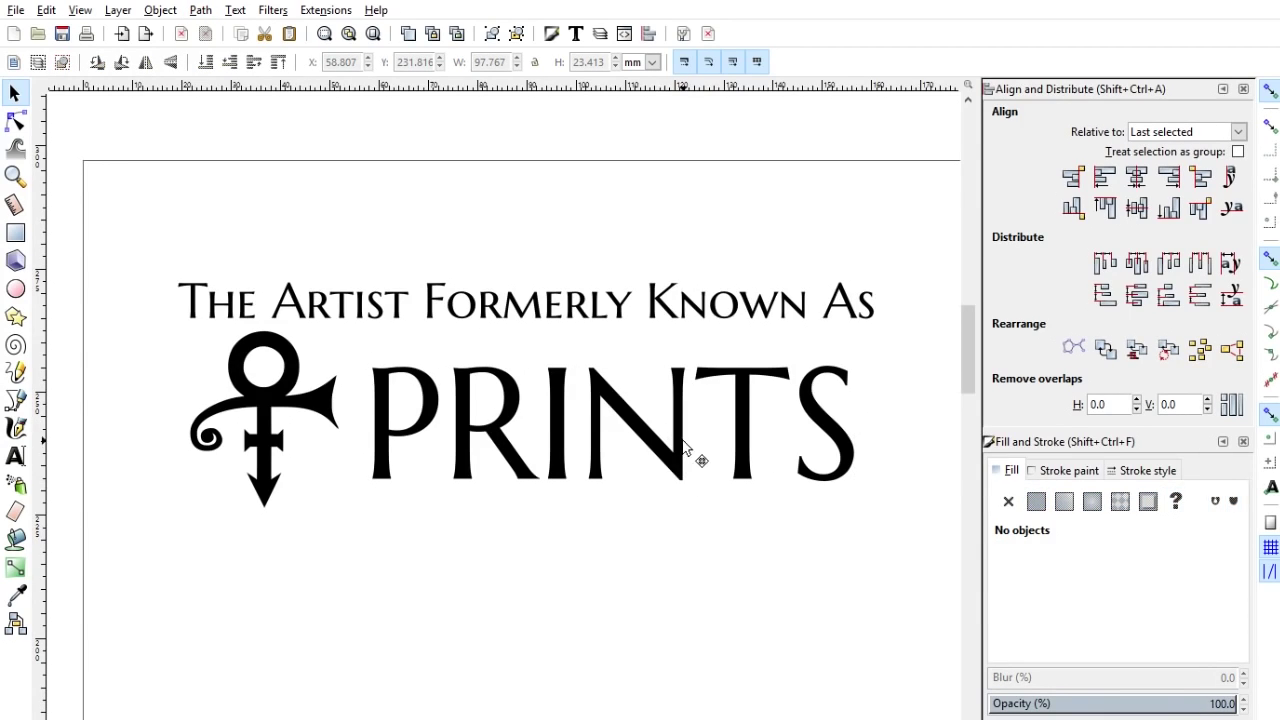
{"action": "left_click", "coordinate": [686, 452]}
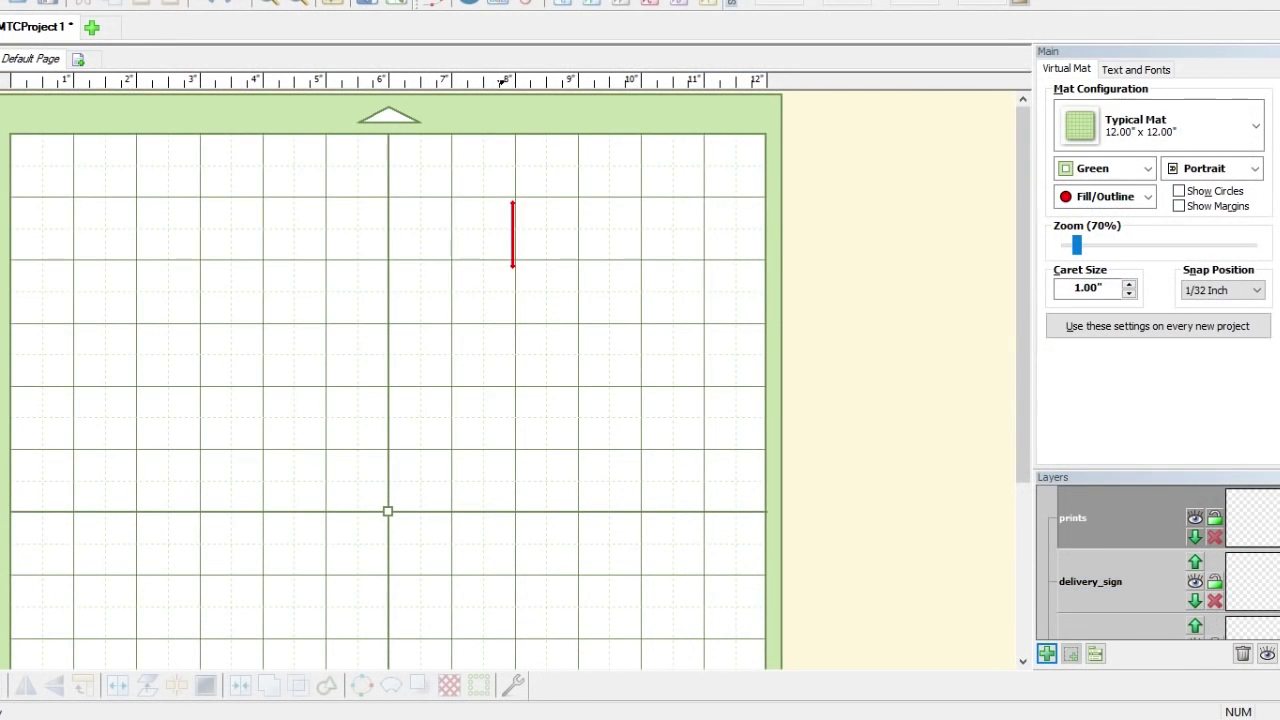
Paste the full title, symbol and PRINTS design at the mat's top-left, about 5.6 inches wide
{"action": "key", "text": "ctrl+v"}
{"action": "left_click_drag", "start_coordinate": [657, 257], "coordinate": [178, 208]}
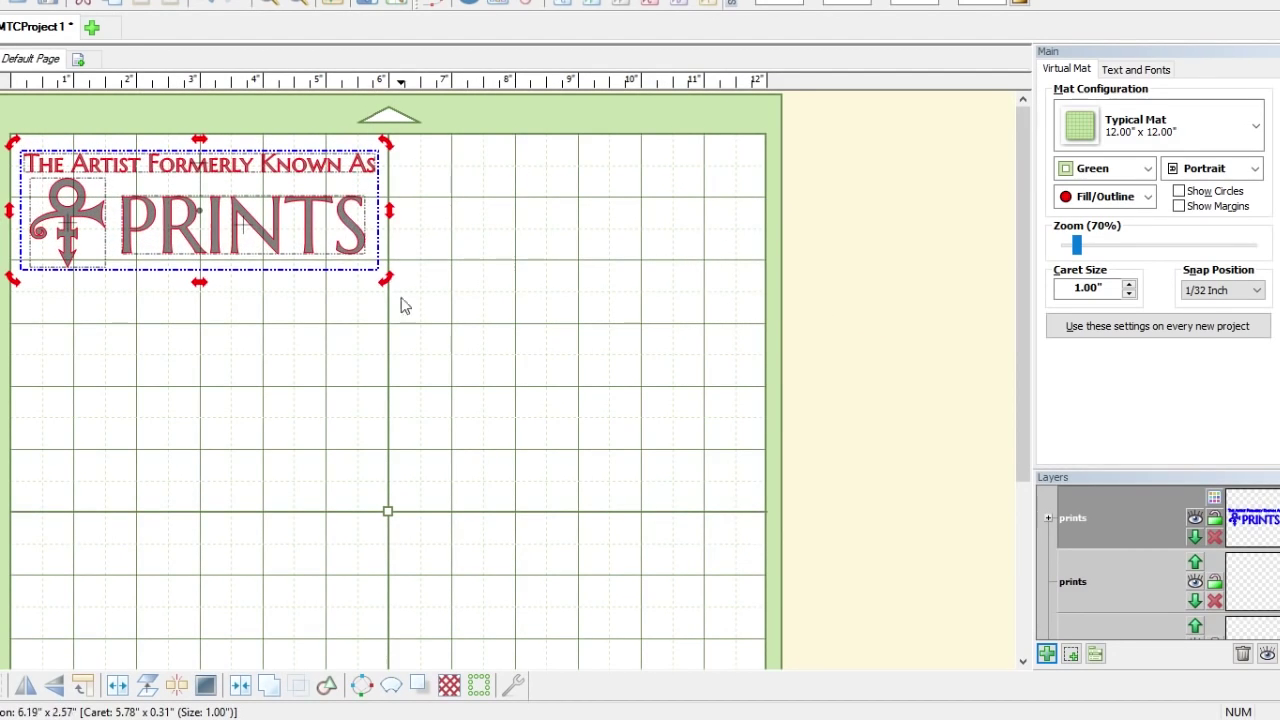
{"action": "left_click", "coordinate": [366, 251]}
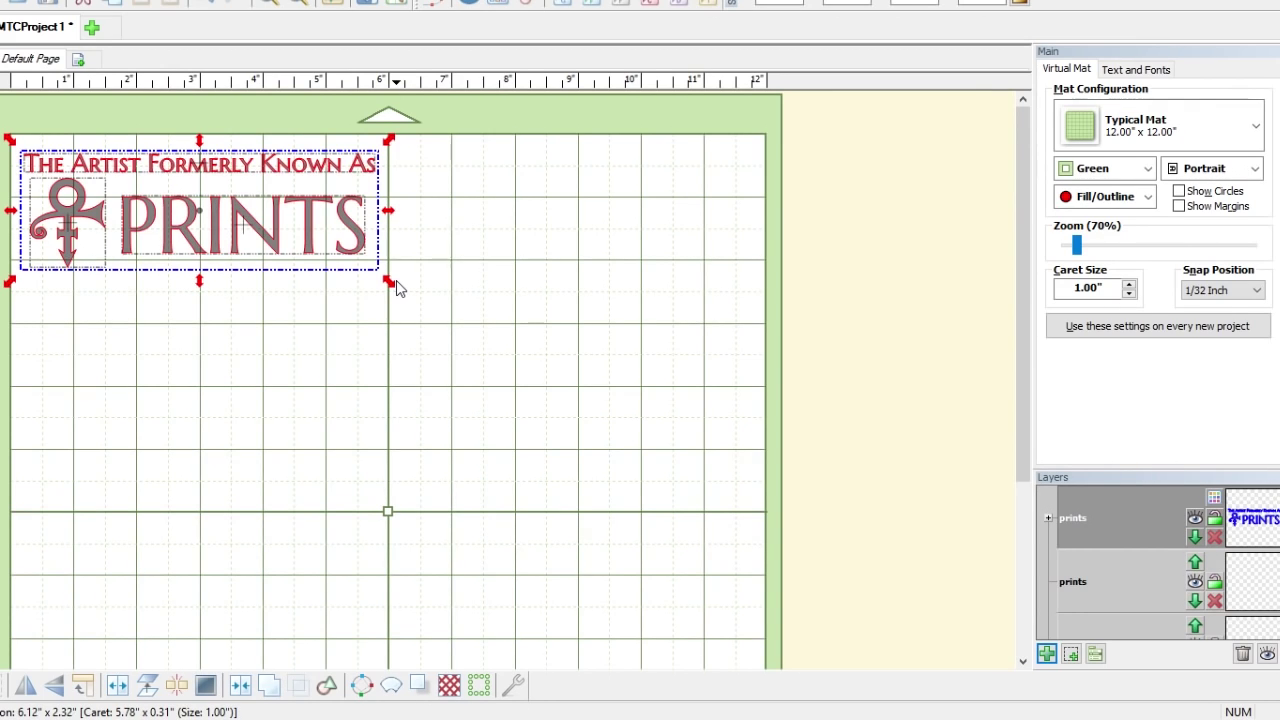
{"action": "left_click", "coordinate": [392, 288]}
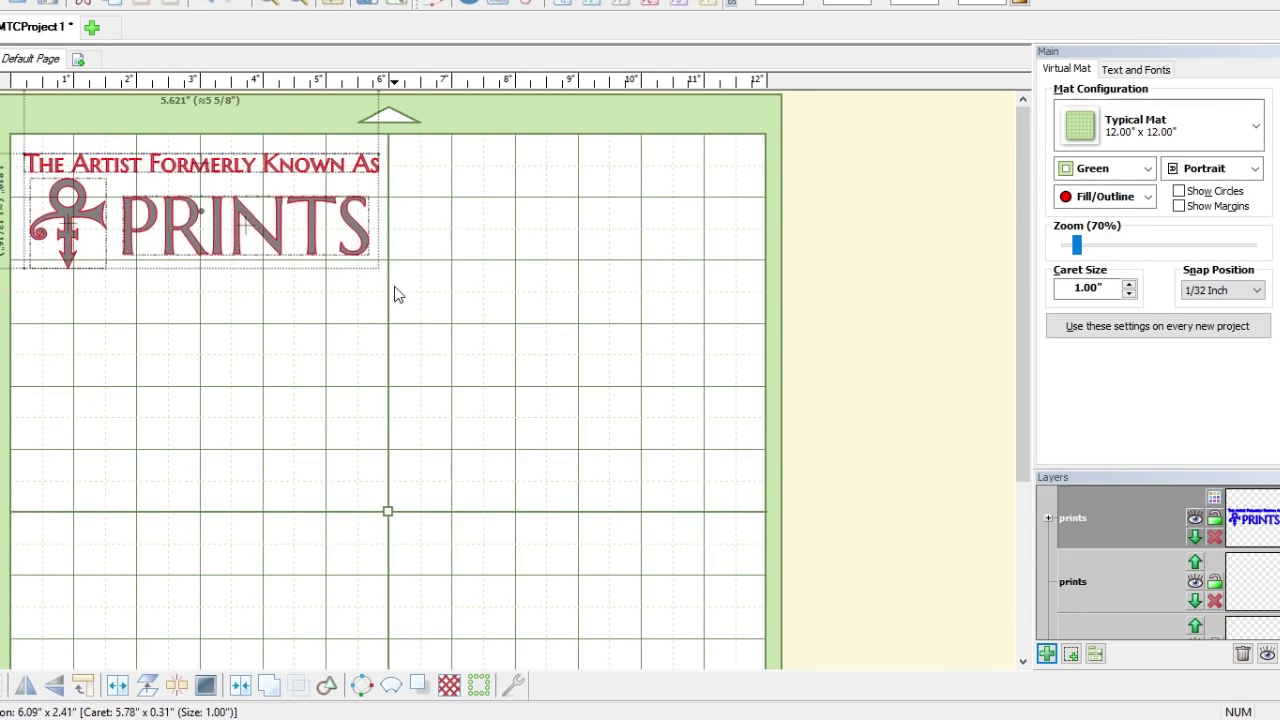